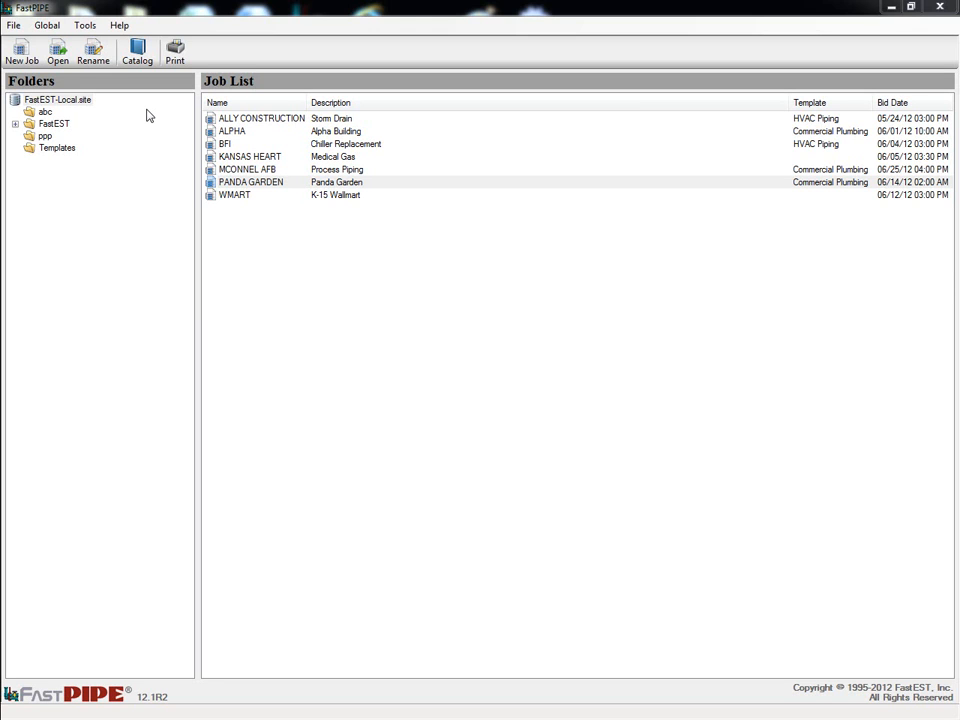
Look up the 1-inch 90 Ell in the catalog's Anvil 150# Black Mall Threaded fittings and examine its item record.
click(139, 55)
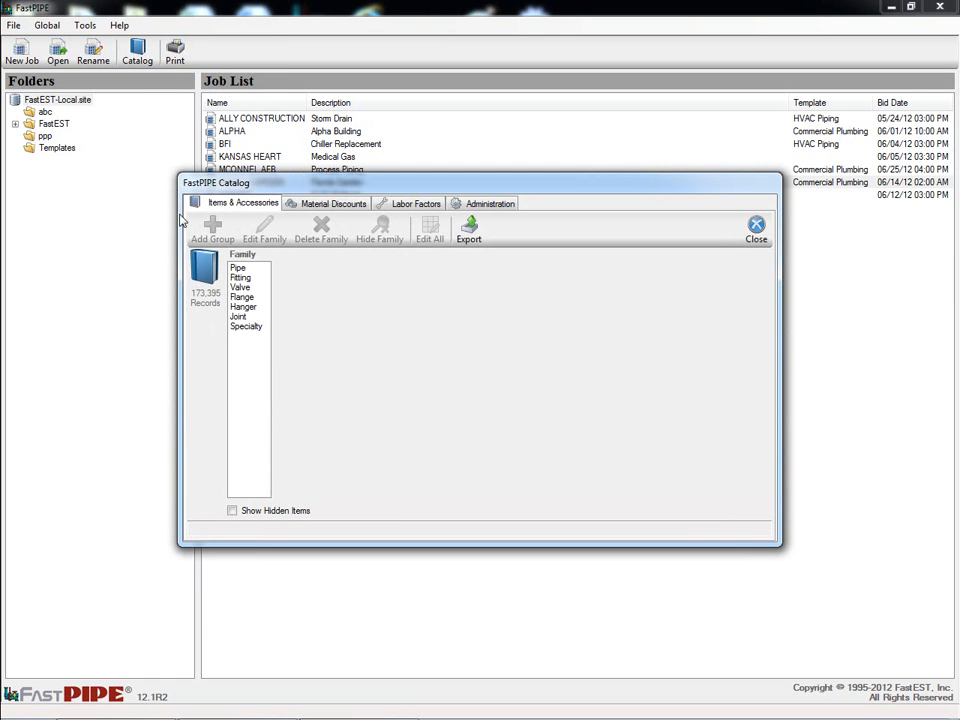
click(240, 278)
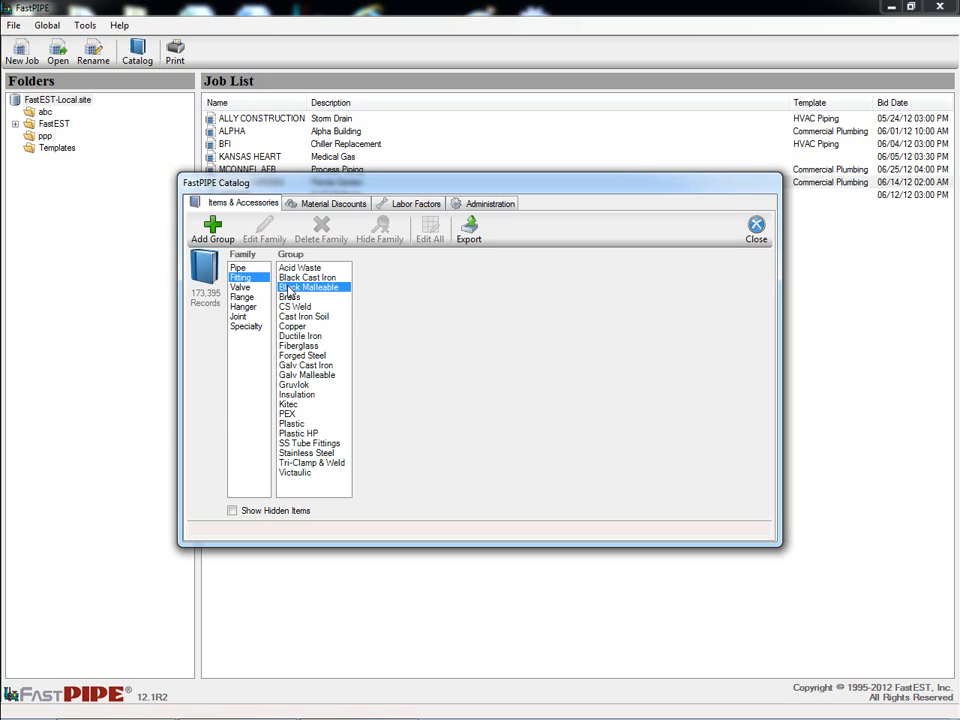
click(288, 288)
click(380, 269)
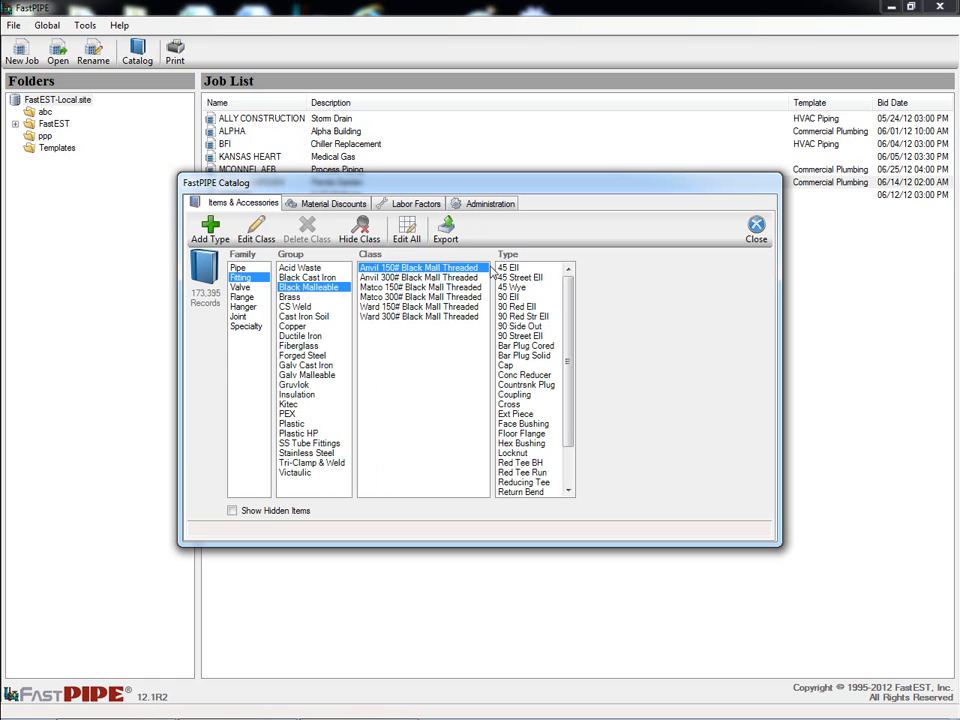
click(518, 298)
double_click(606, 317)
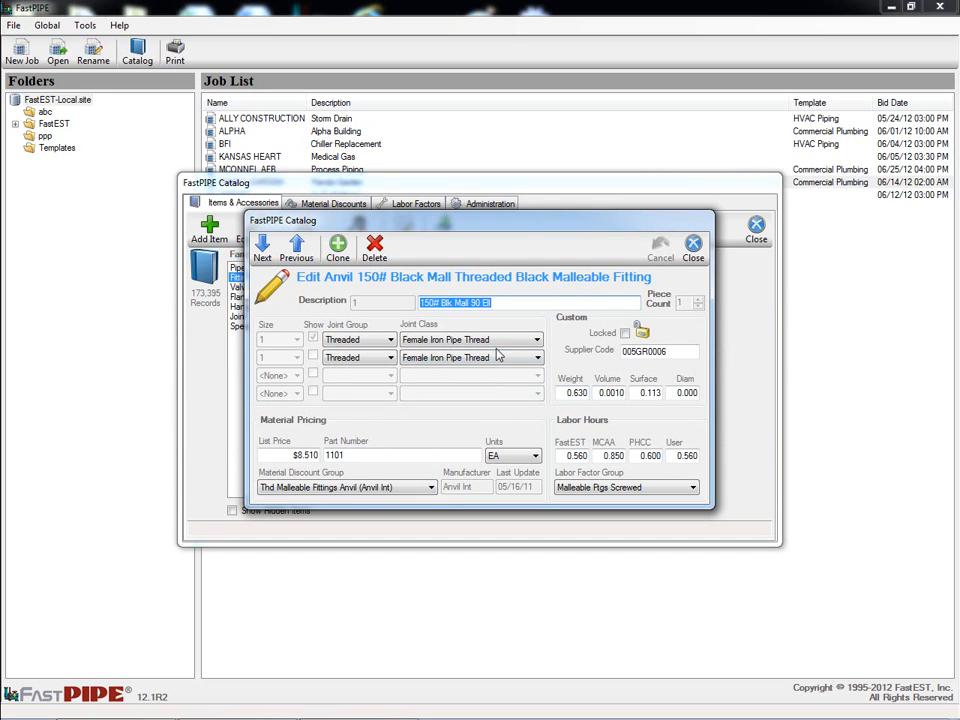
key(Escape)
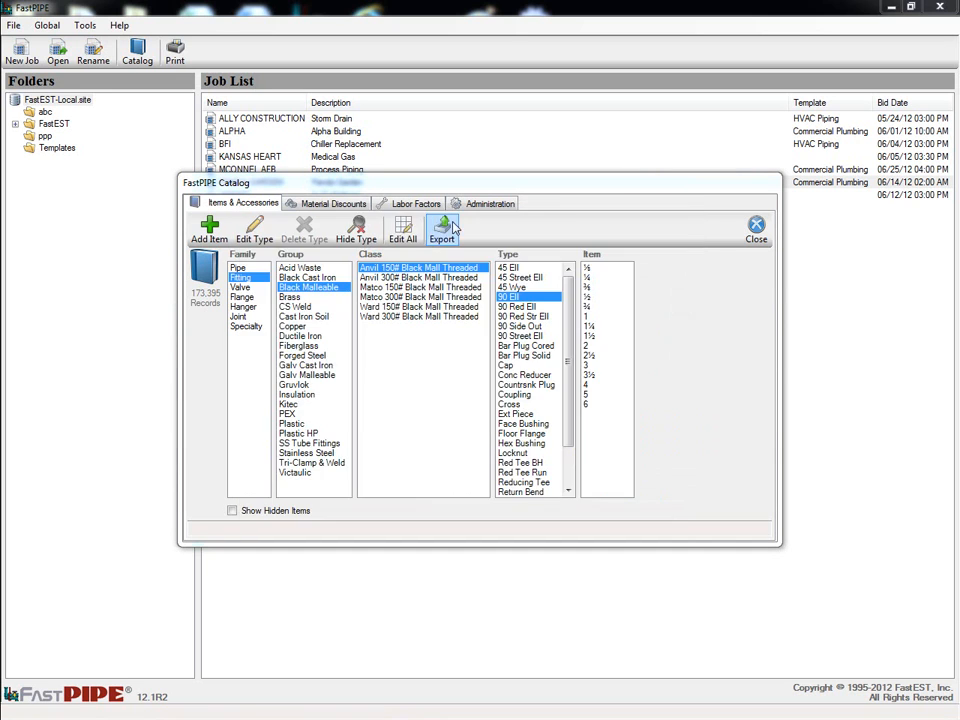
Review the catalog's material discounts, labor factors and pricing update sources, and close the catalog.
click(362, 207)
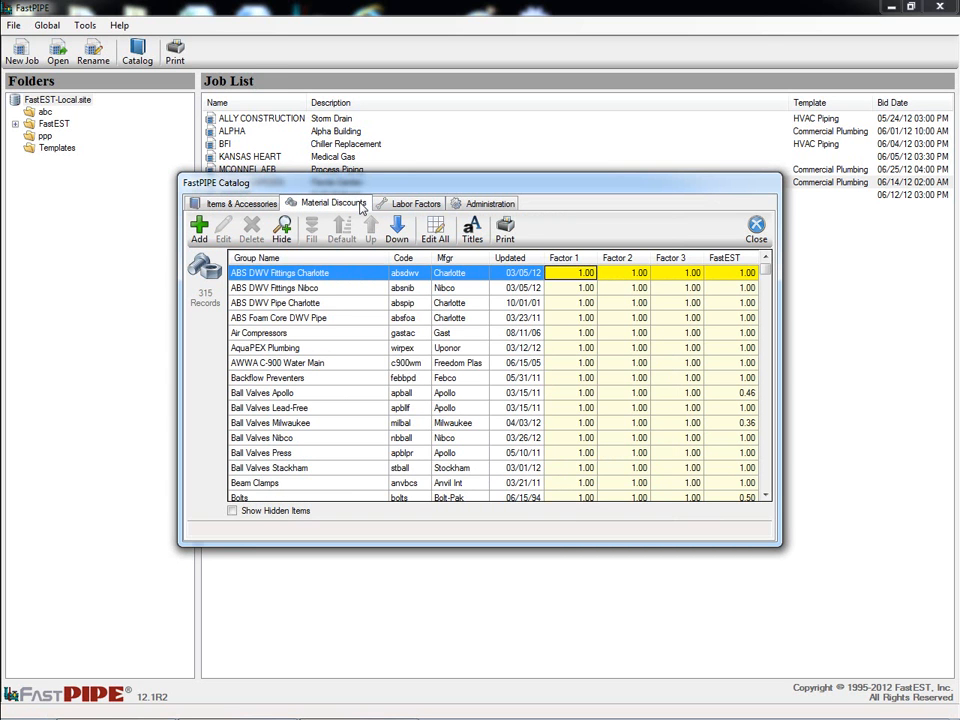
click(397, 205)
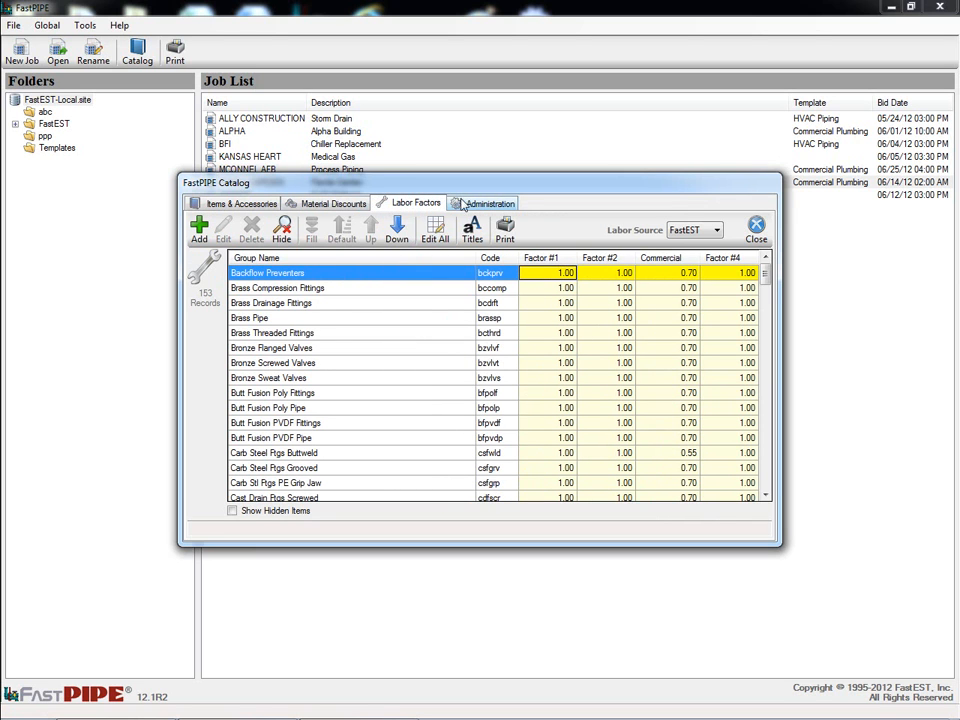
click(505, 210)
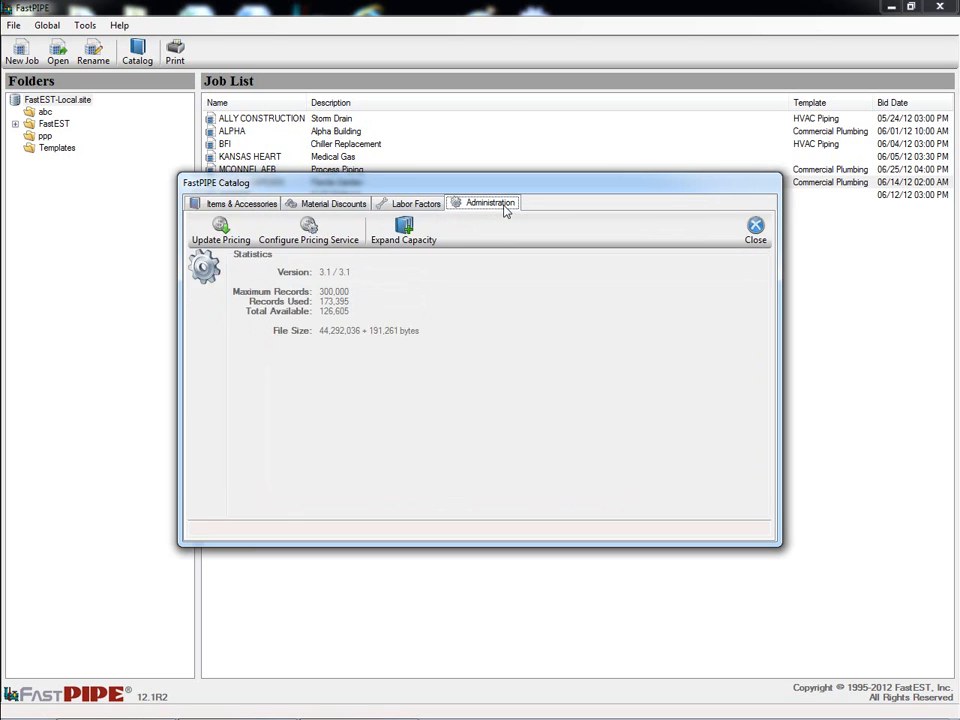
click(237, 248)
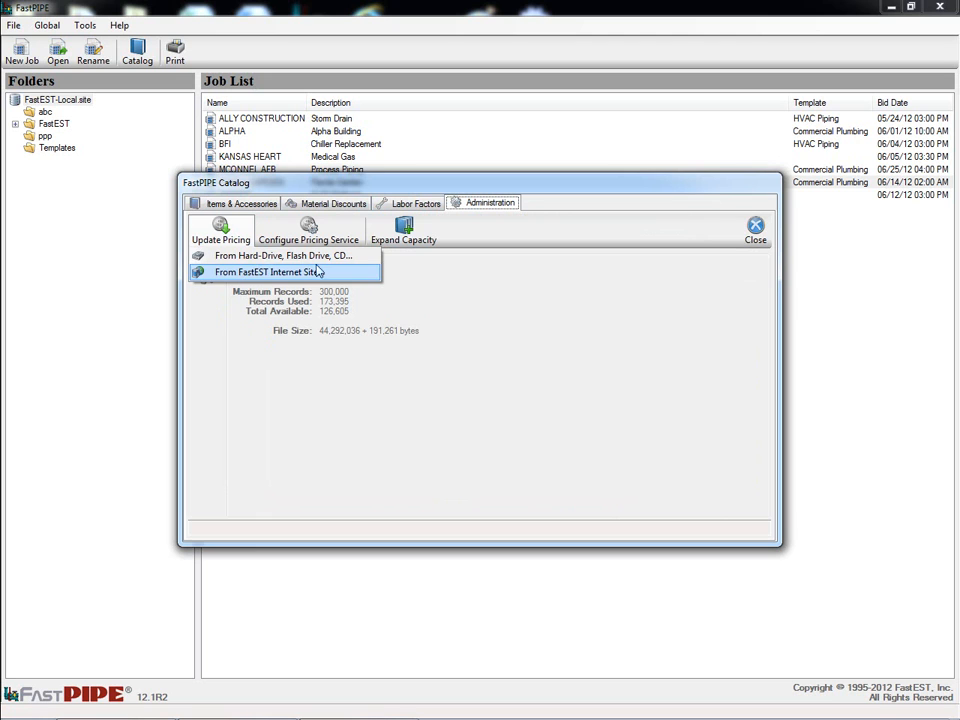
click(755, 230)
click(755, 230)
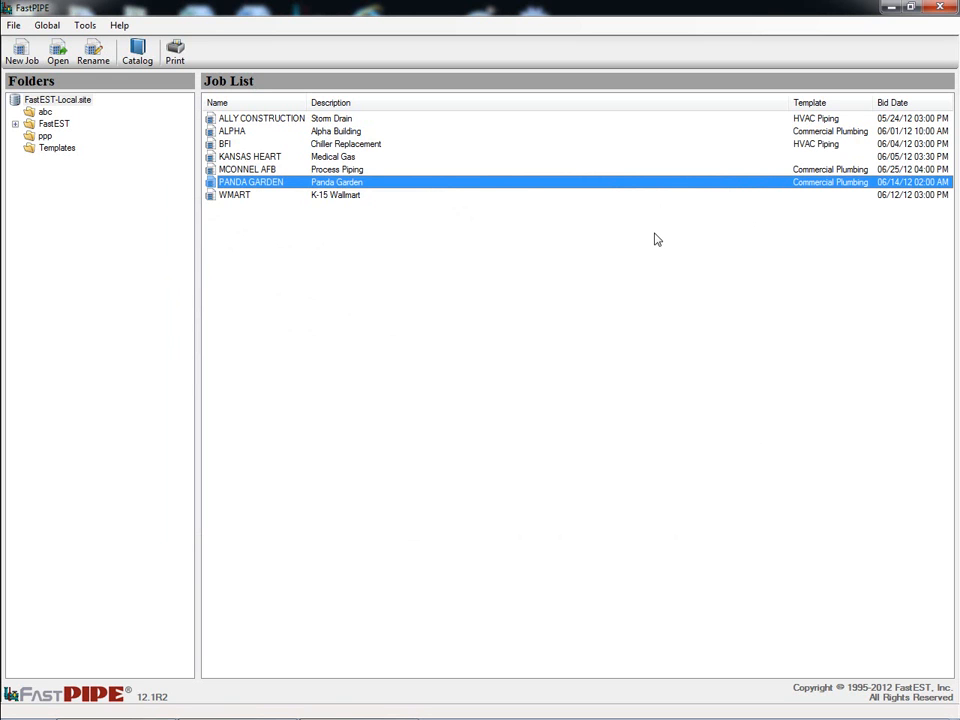
Open the PANDA GARDEN job and go through its job information, plans and specs list.
double_click(594, 185)
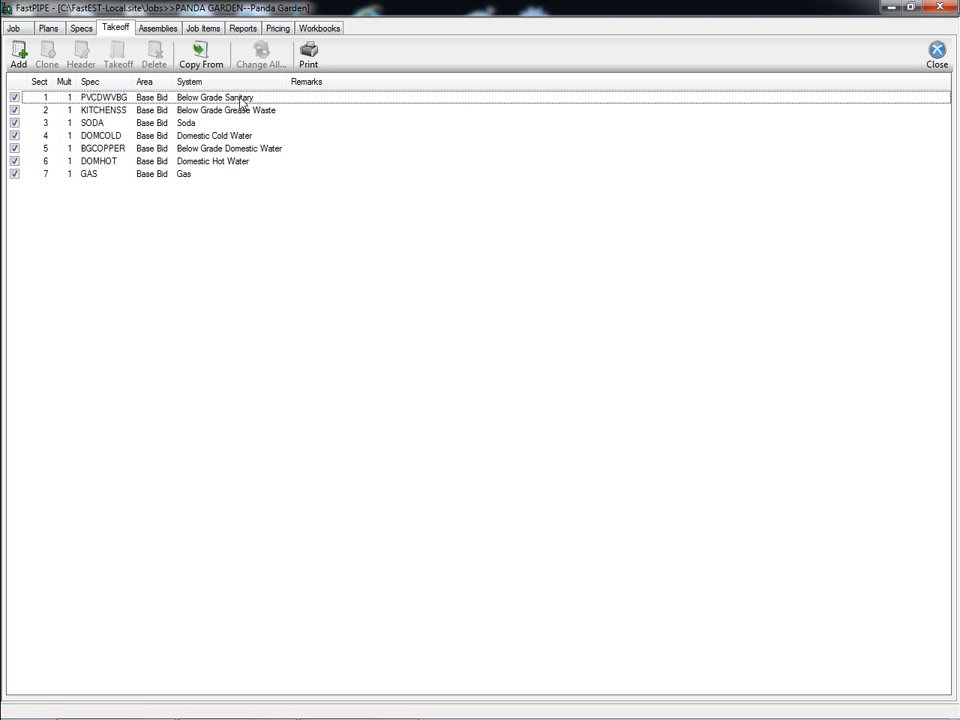
click(15, 29)
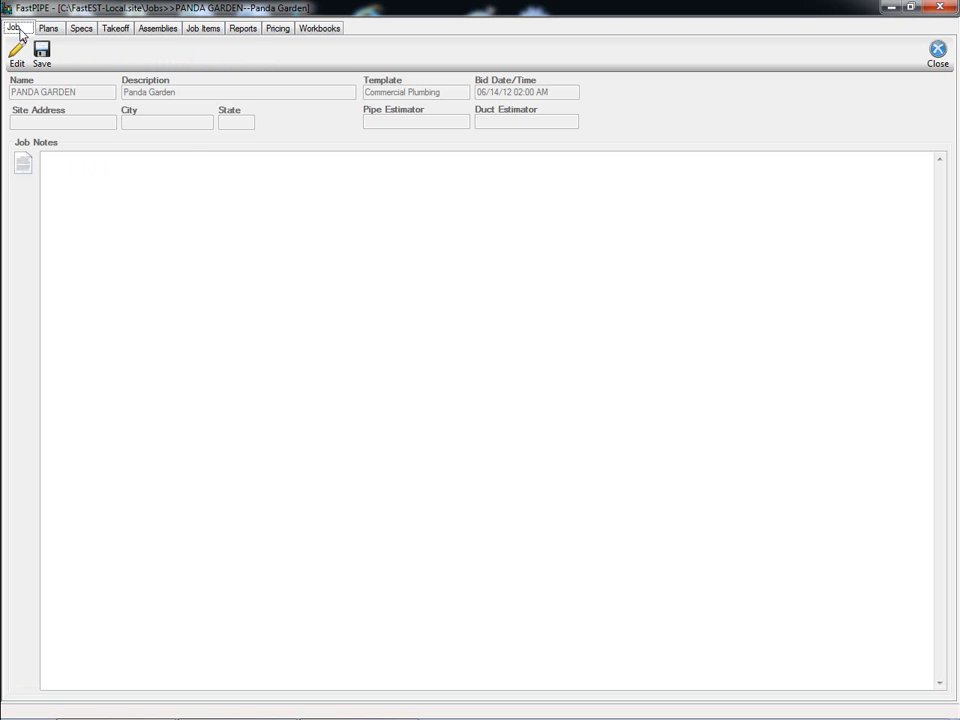
click(50, 30)
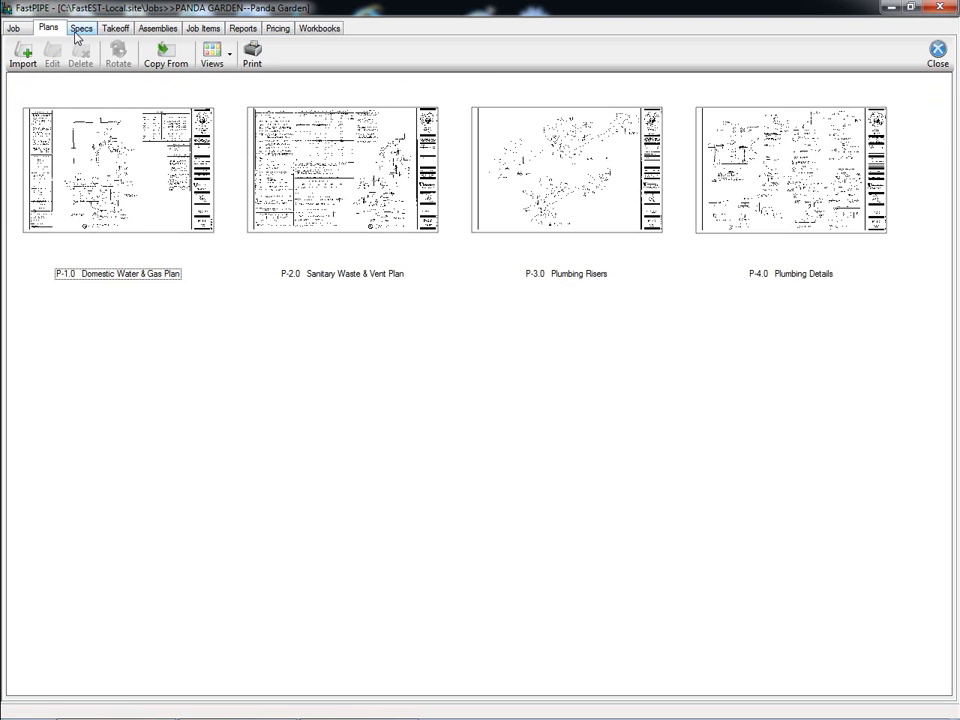
click(80, 33)
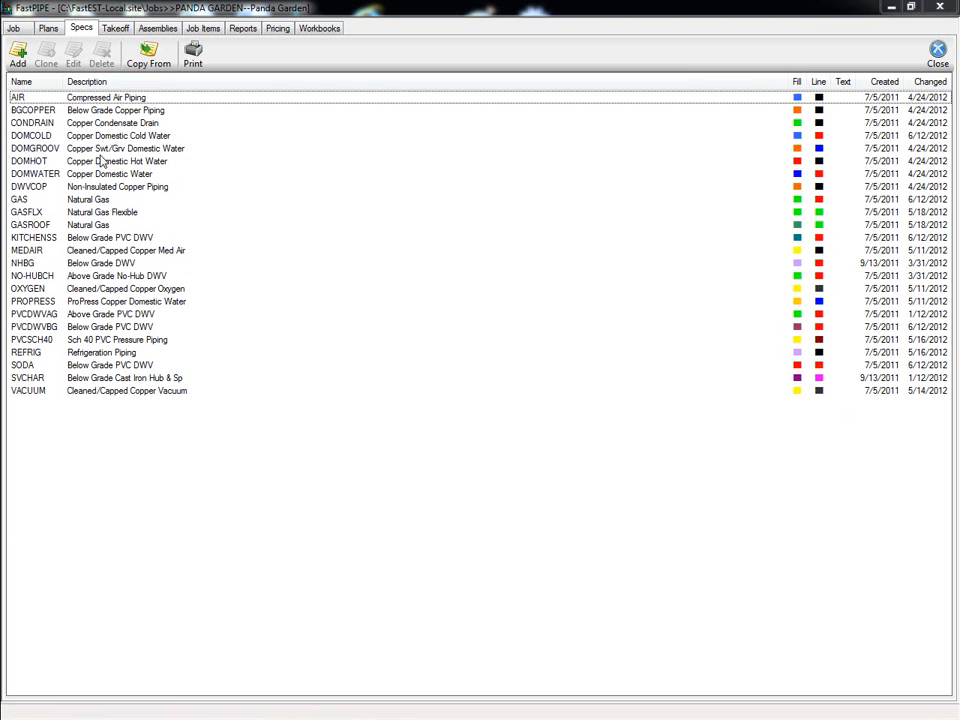
In the GAS spec, set the first Suspended Hanger's upper attachment to B3042 Top Beam Clamp (6 in Flange) and close the spec.
double_click(99, 200)
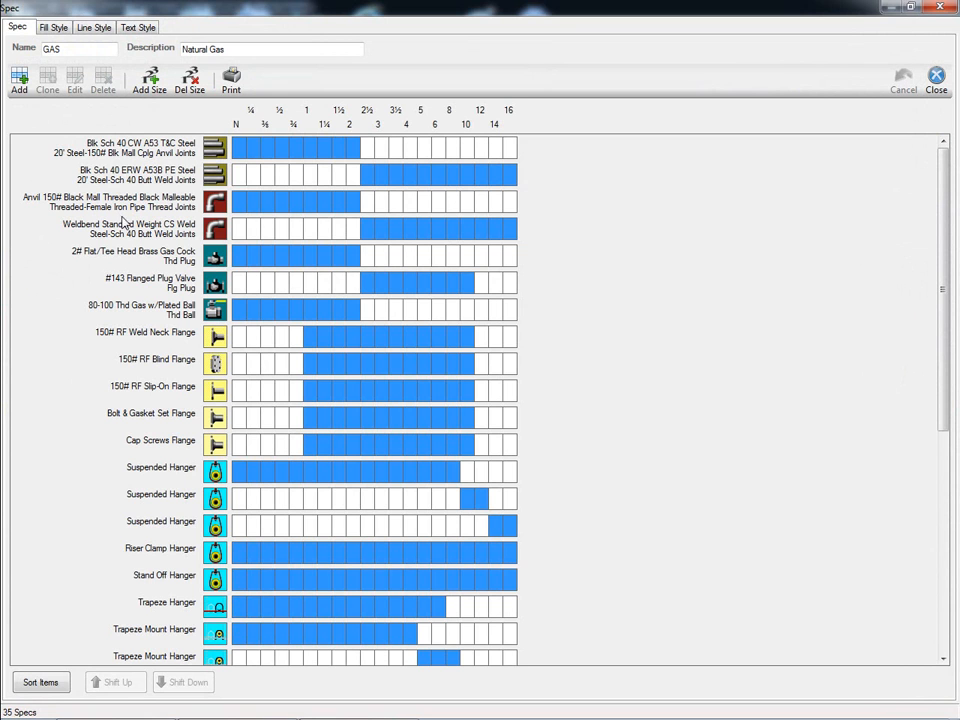
double_click(172, 467)
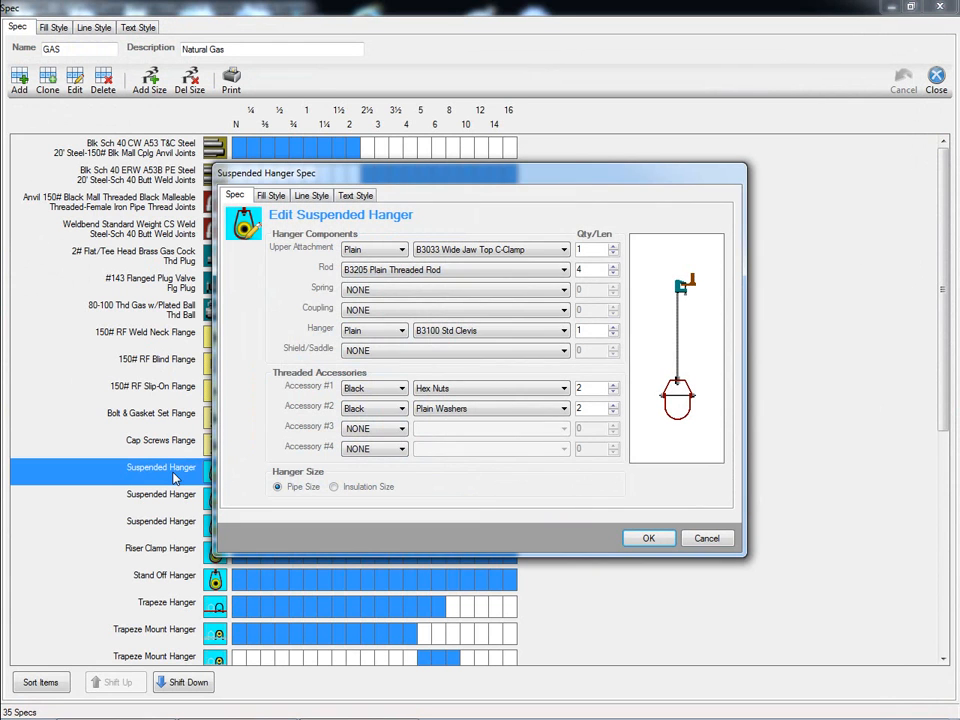
click(530, 249)
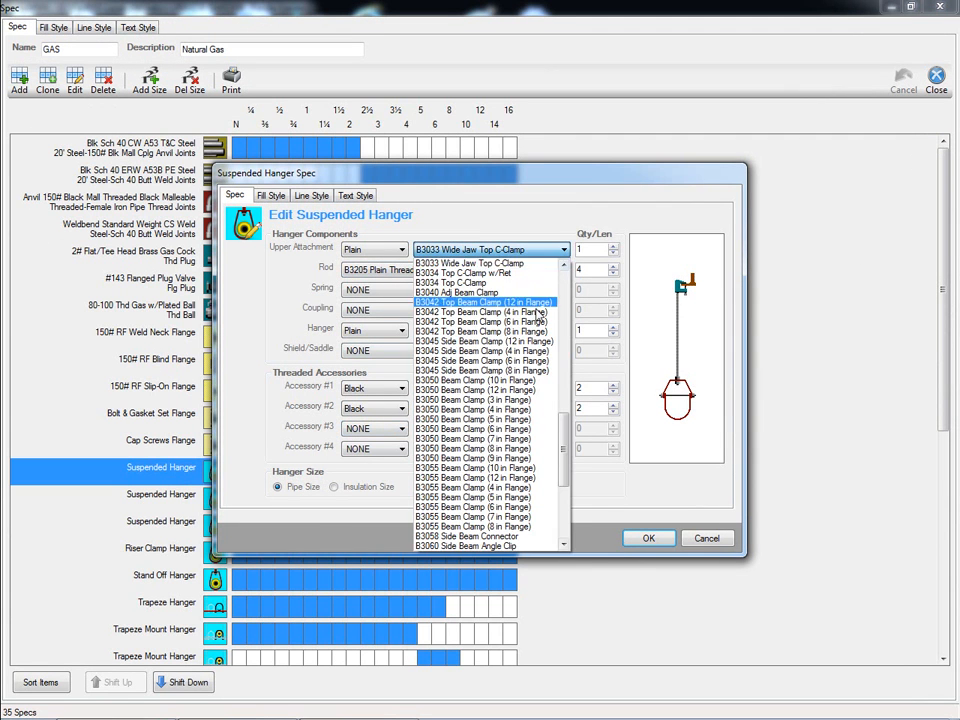
click(532, 321)
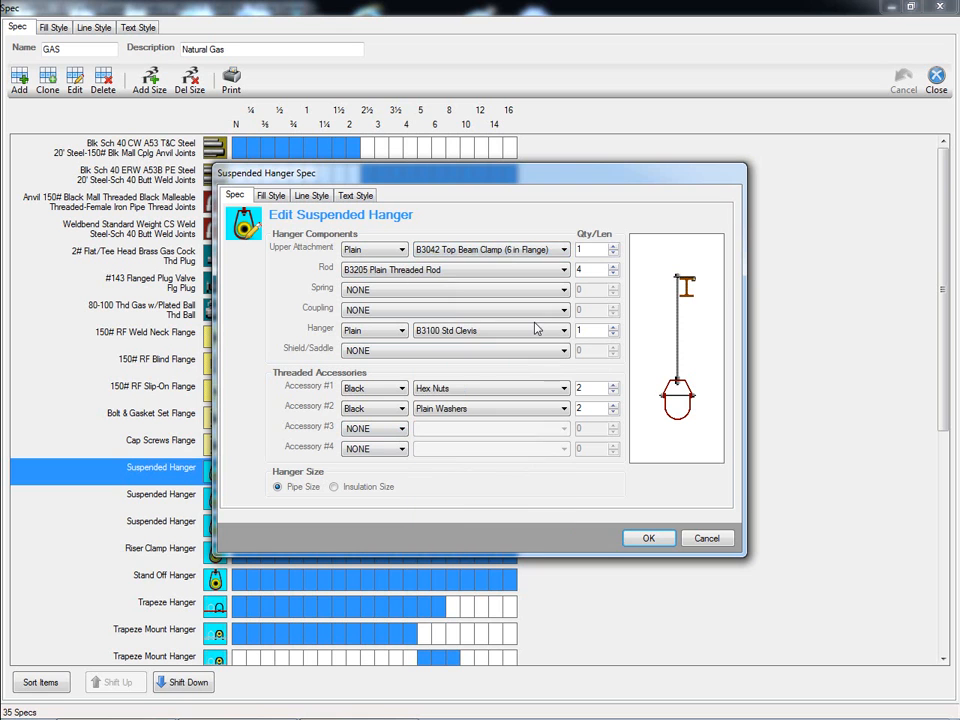
click(645, 540)
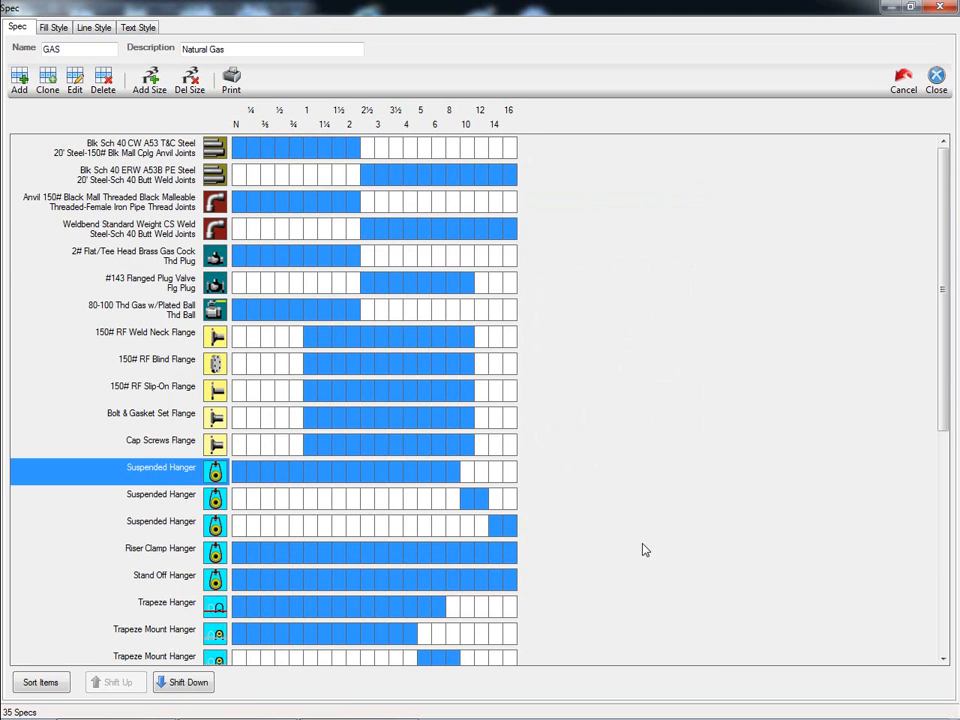
click(936, 76)
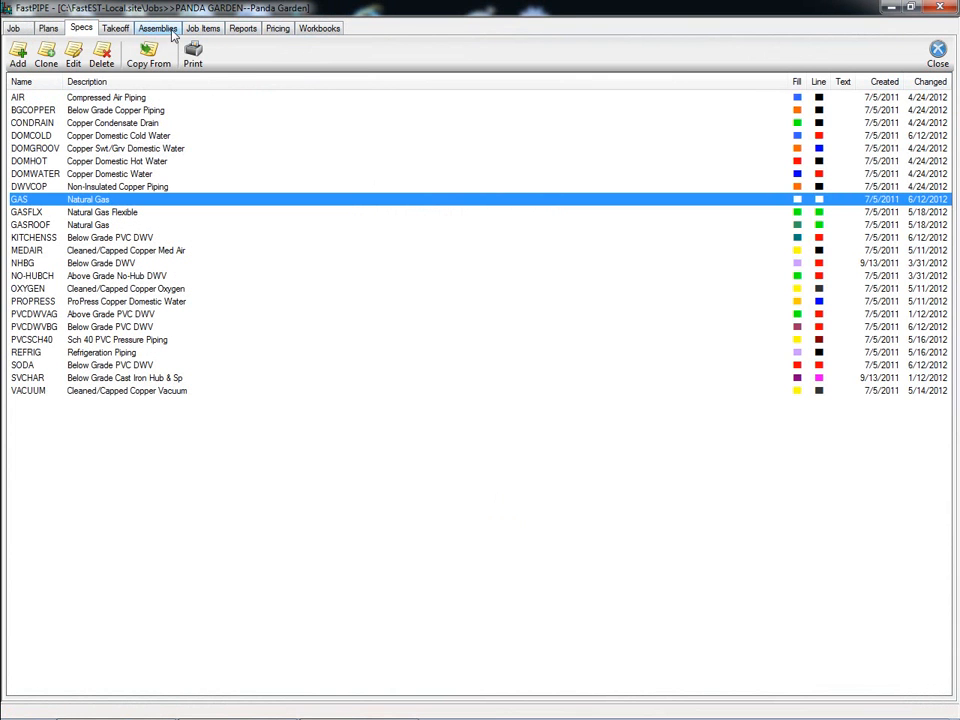
Open the takeoff for the GAS section and inspect the BLR-THD Thd Water Boiler assembly under HVAC Equip Hookups.
click(117, 30)
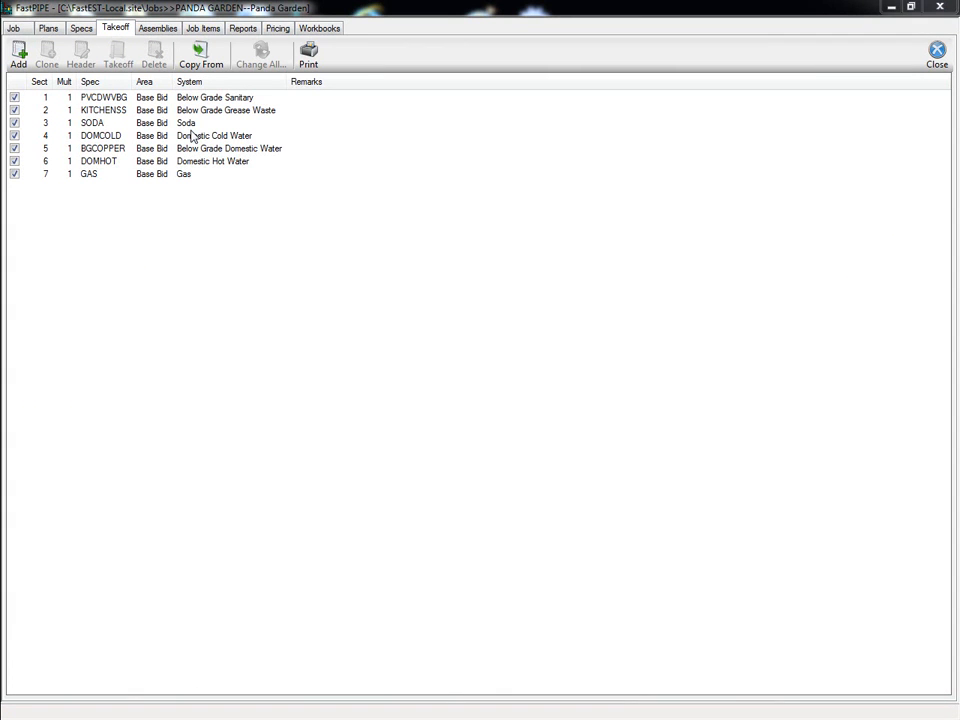
click(99, 175)
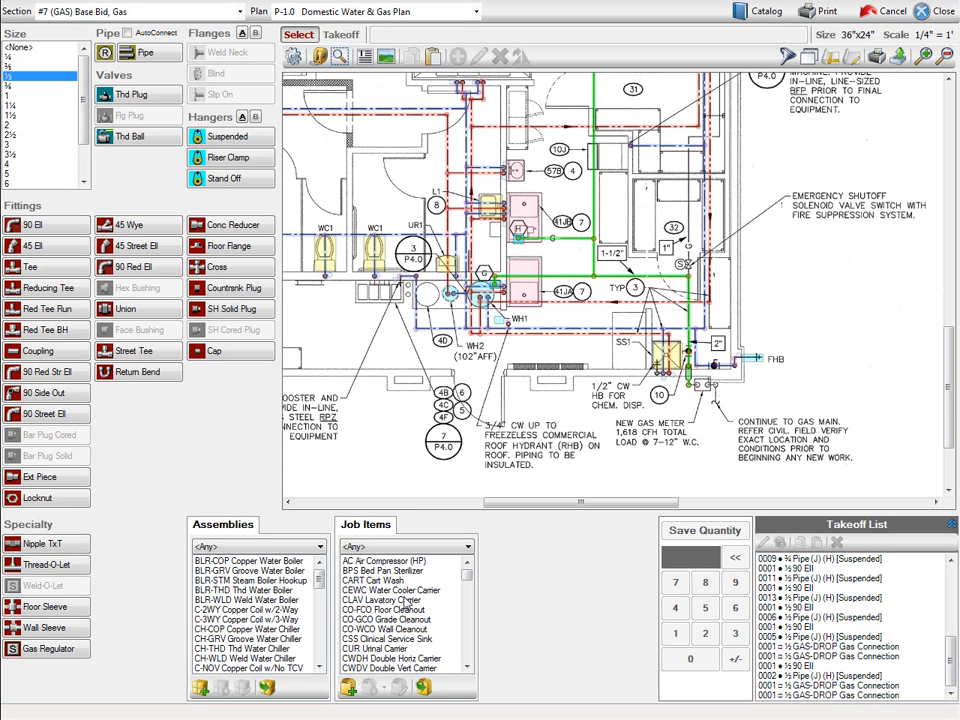
click(248, 545)
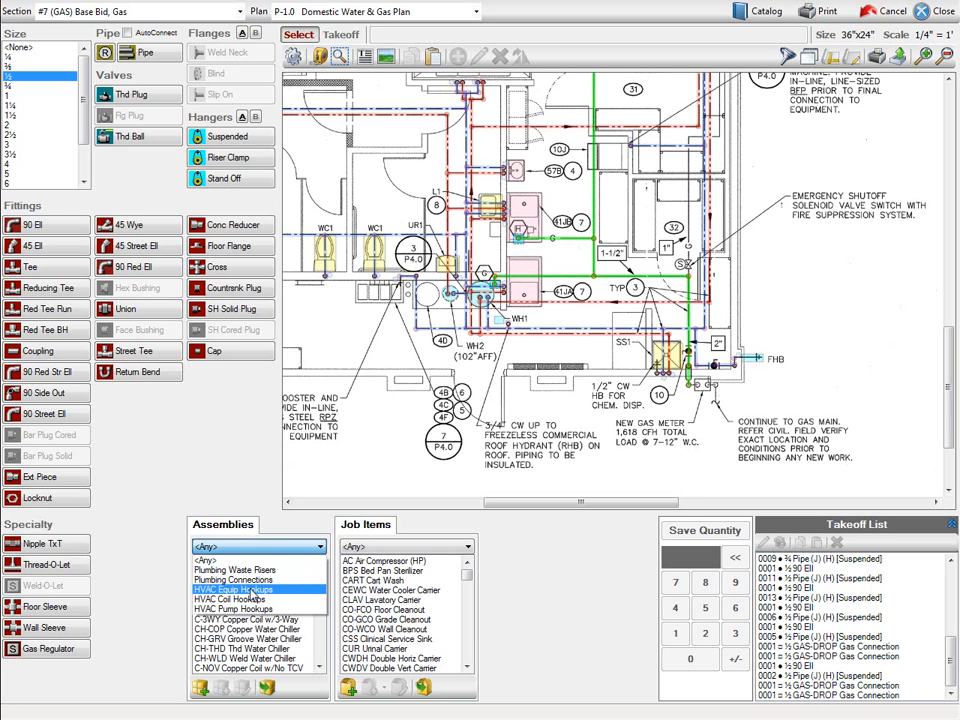
click(250, 589)
click(254, 590)
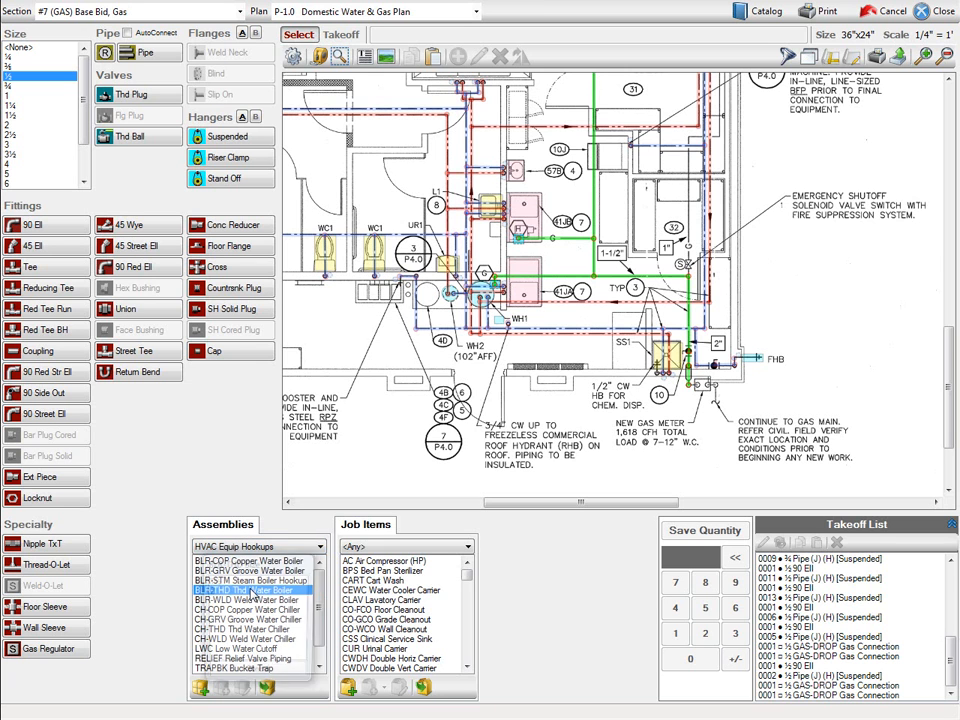
click(211, 590)
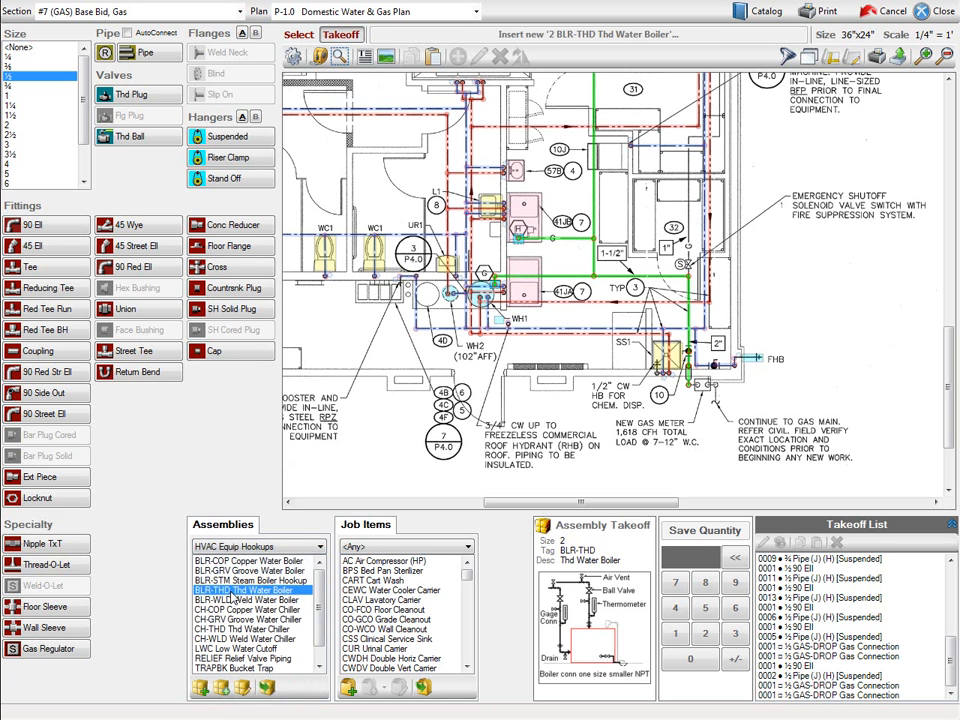
click(242, 690)
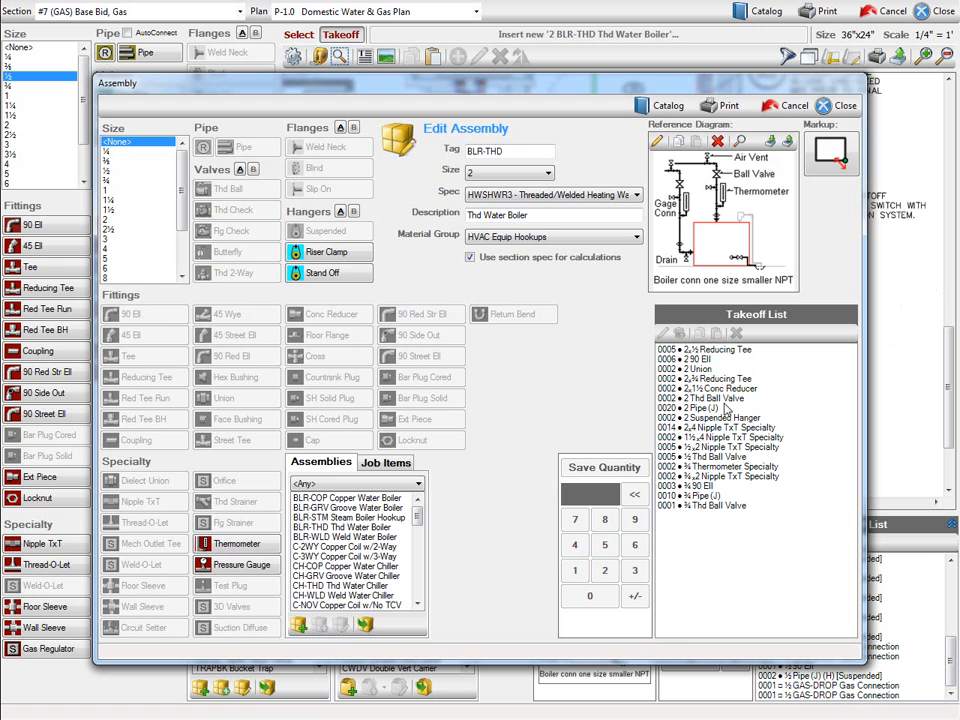
click(845, 105)
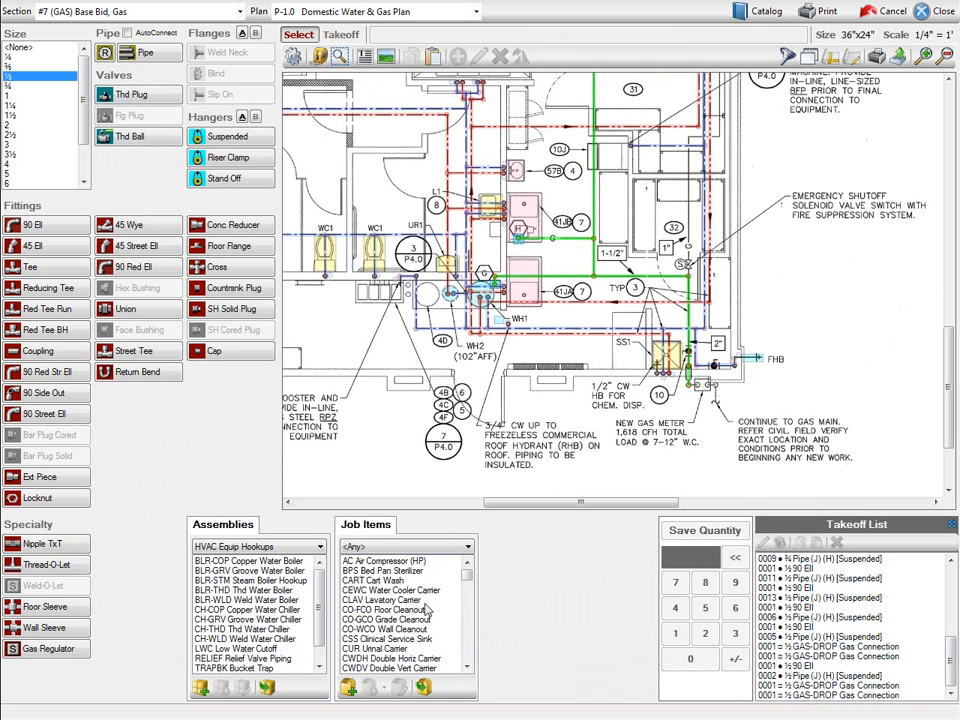
Filter the job items to Plumbing Fixtures and examine the details of the LAVC Countertop Lavatory.
click(410, 548)
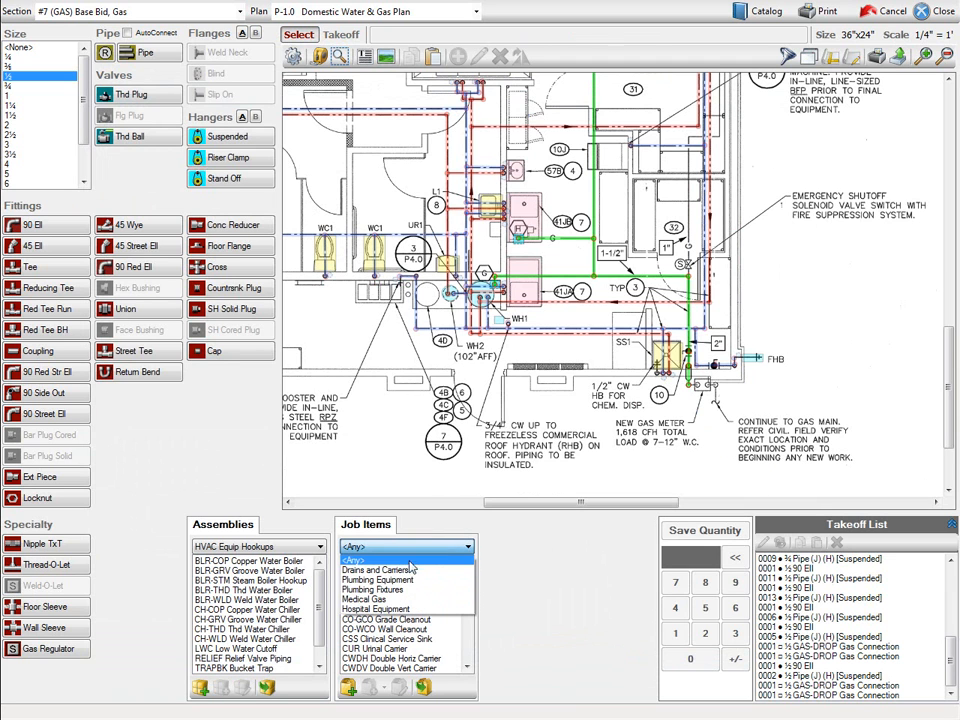
click(404, 590)
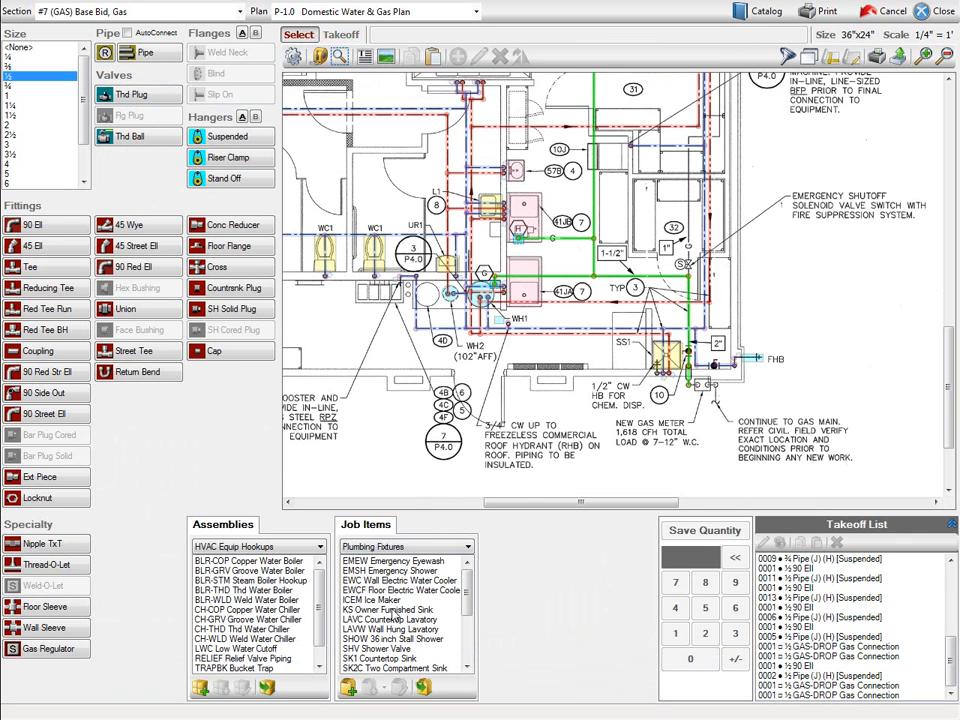
click(394, 619)
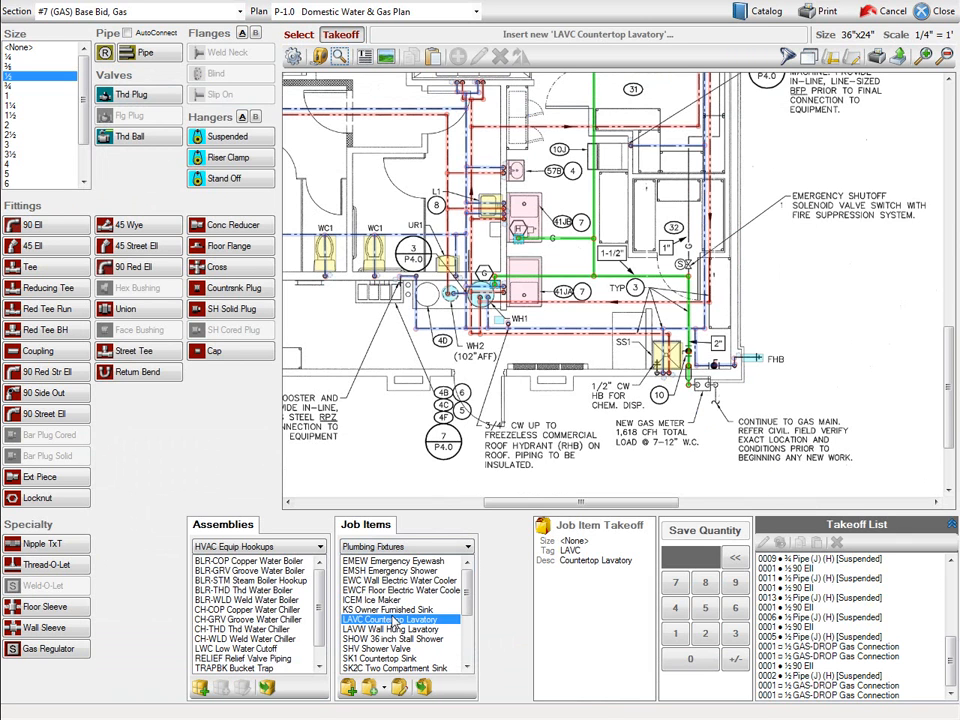
click(400, 688)
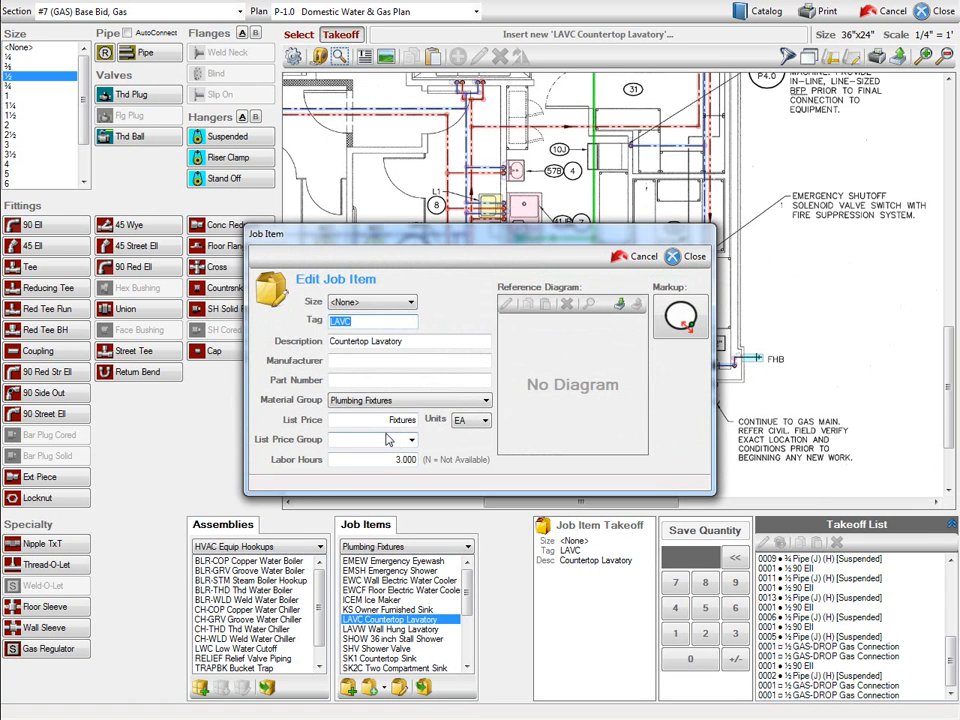
click(690, 256)
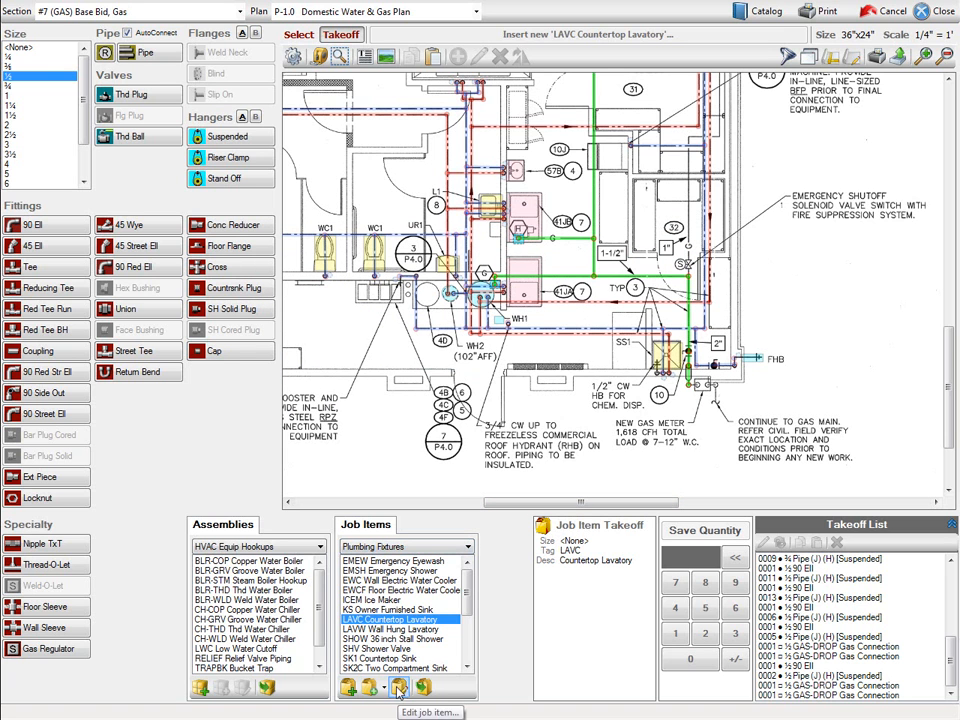
Add a job item tagged SV with description Solenoid Valve, list price 0 and labor hours 1.5, then save it.
click(352, 698)
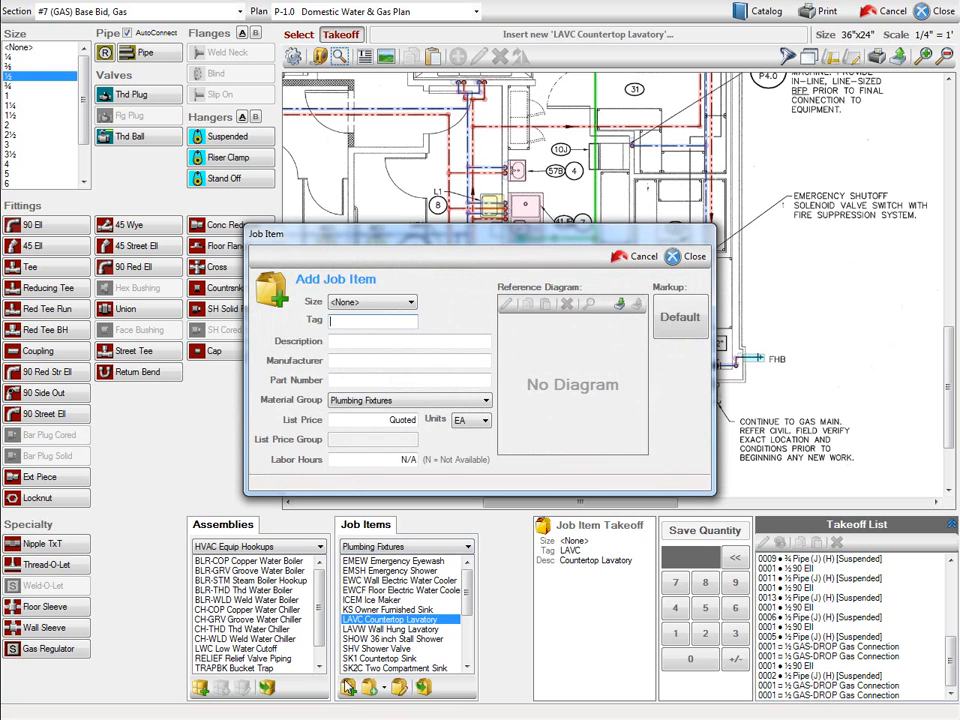
key(Tab)
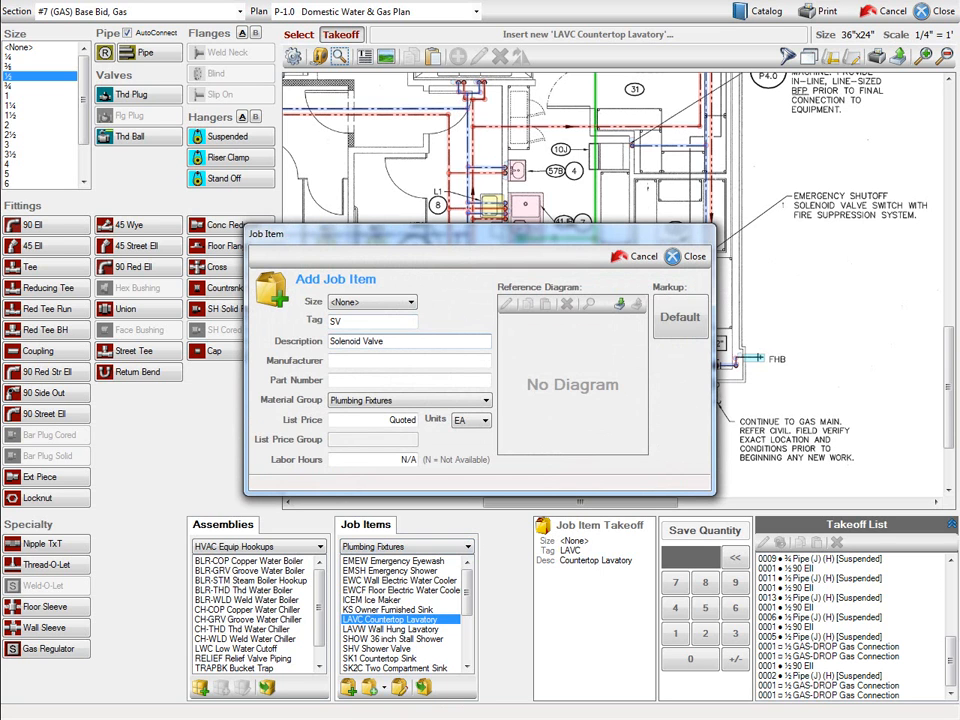
key(Tab)
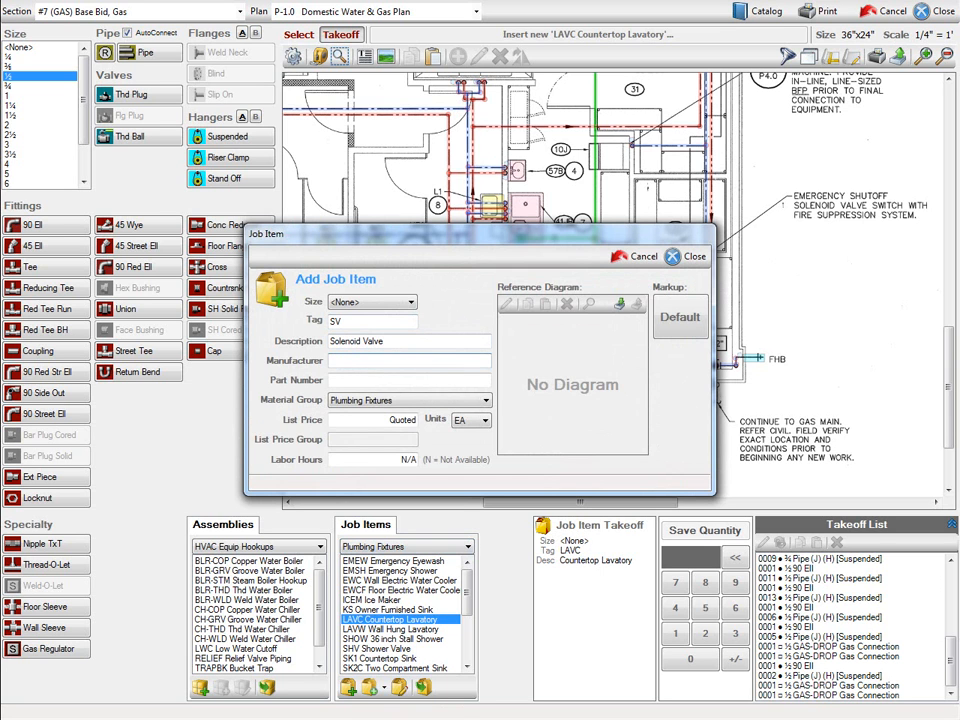
key(Tab)
key(Tab)
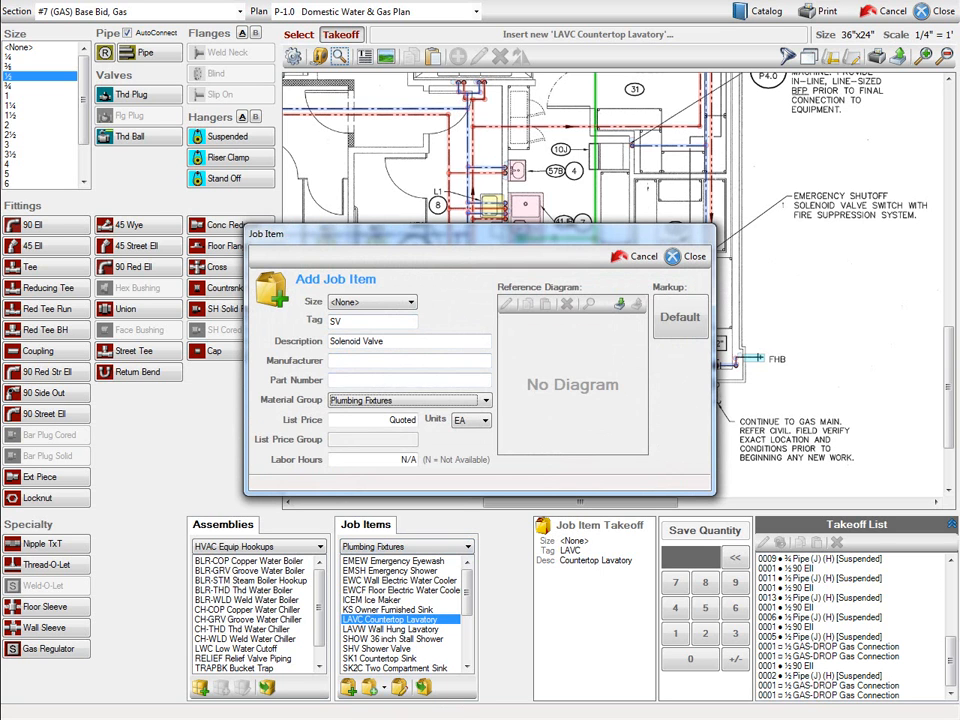
text(0)
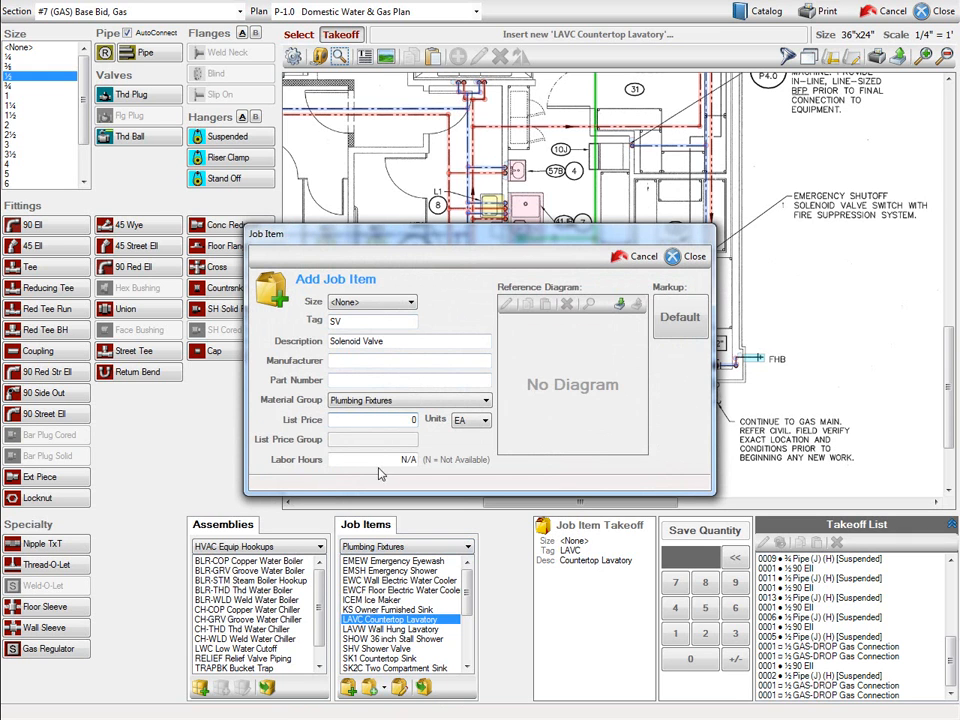
drag(389, 460, 453, 462)
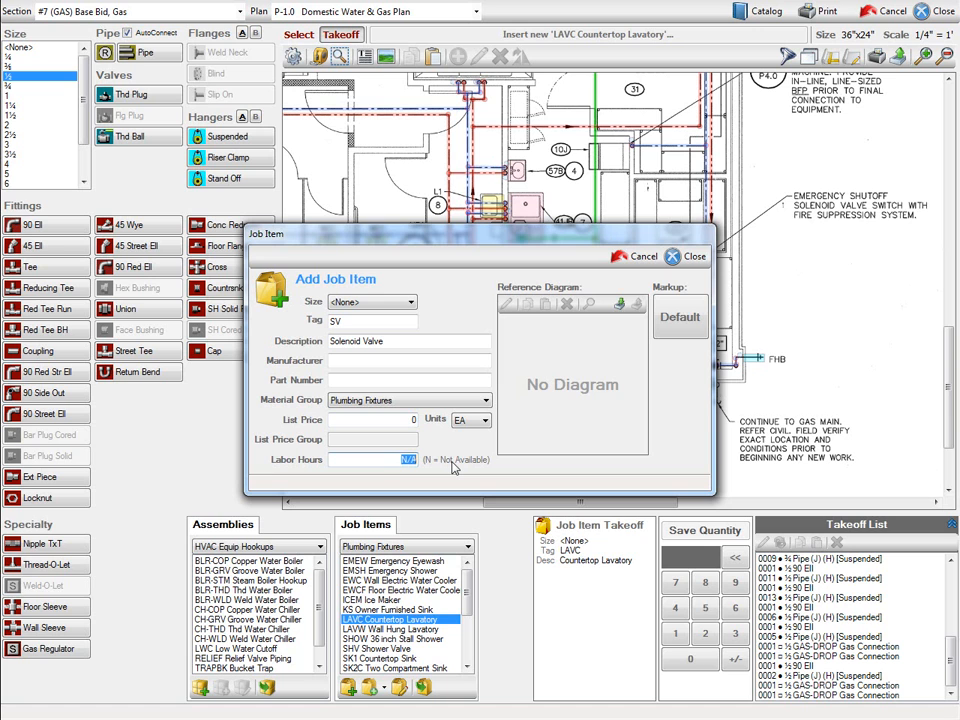
text(1.5)
click(688, 258)
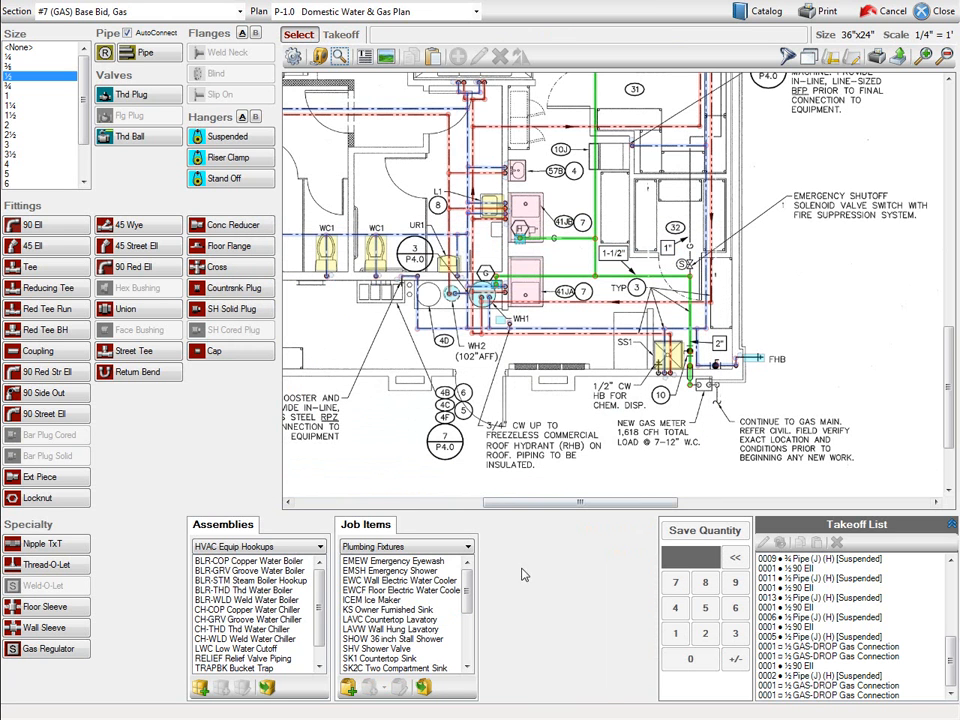
Place the SV Solenoid Valve with size <None> on the gas line at the emergency shutoff solenoid valve symbol.
scroll(420, 620, down, 4)
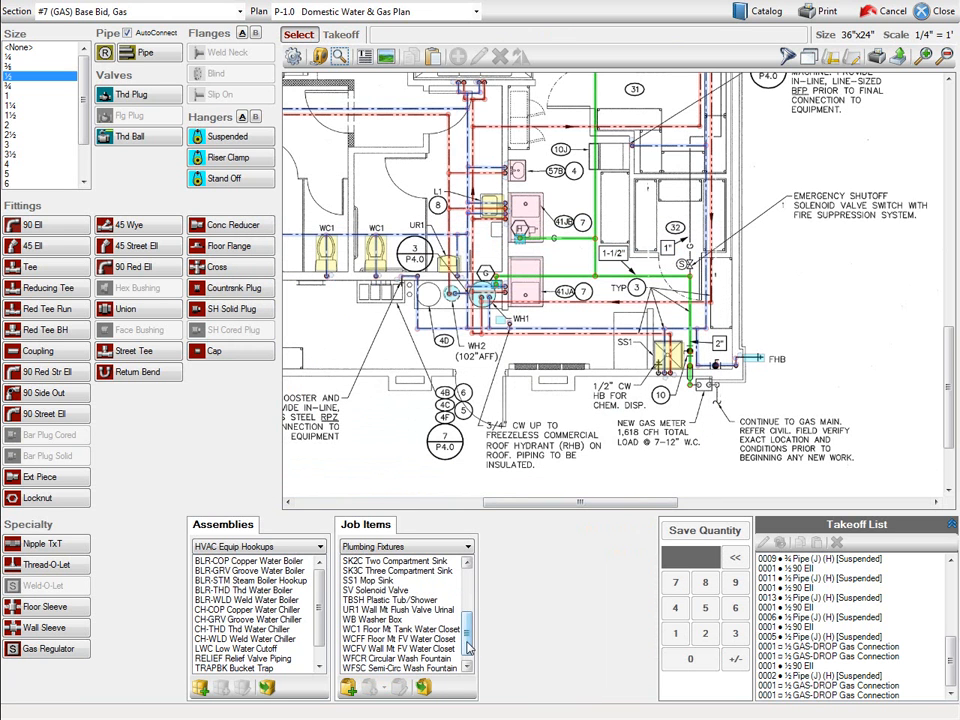
click(374, 591)
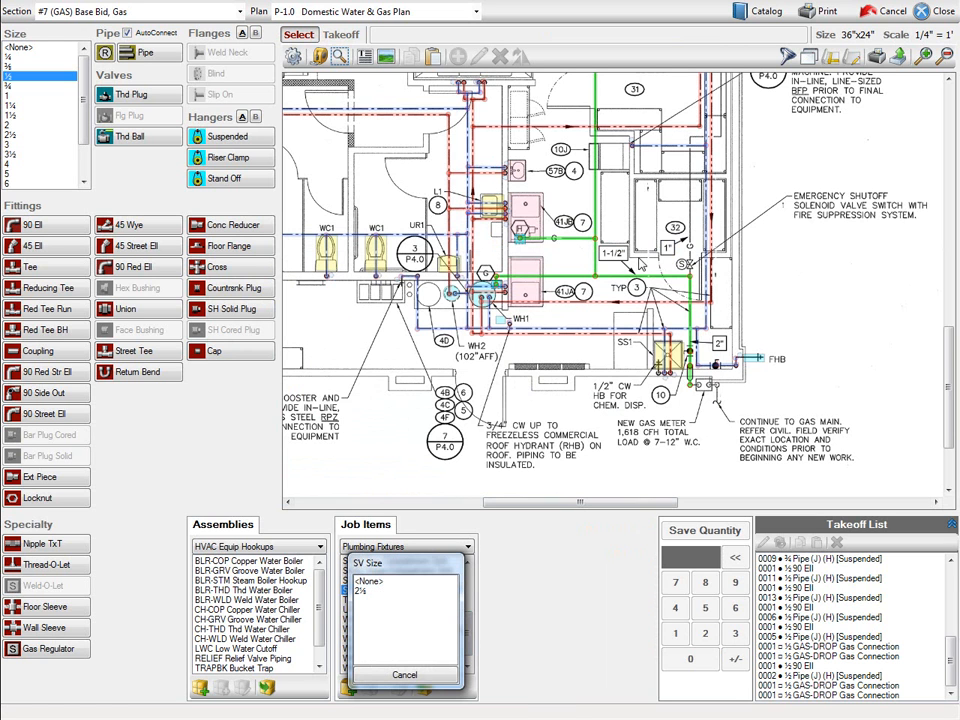
click(384, 580)
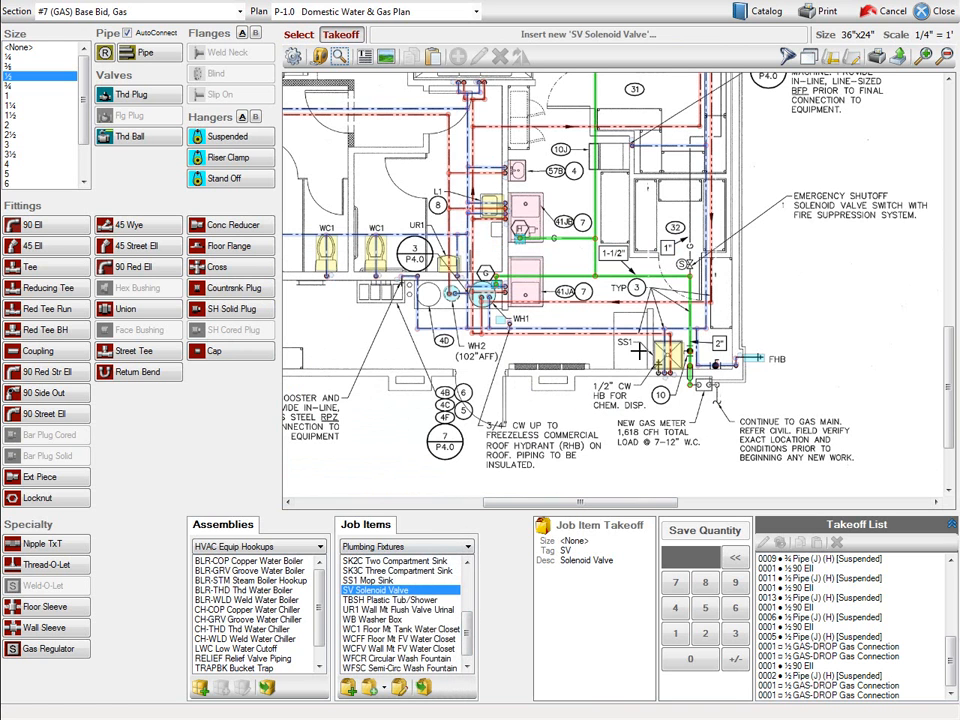
drag(687, 257, 690, 270)
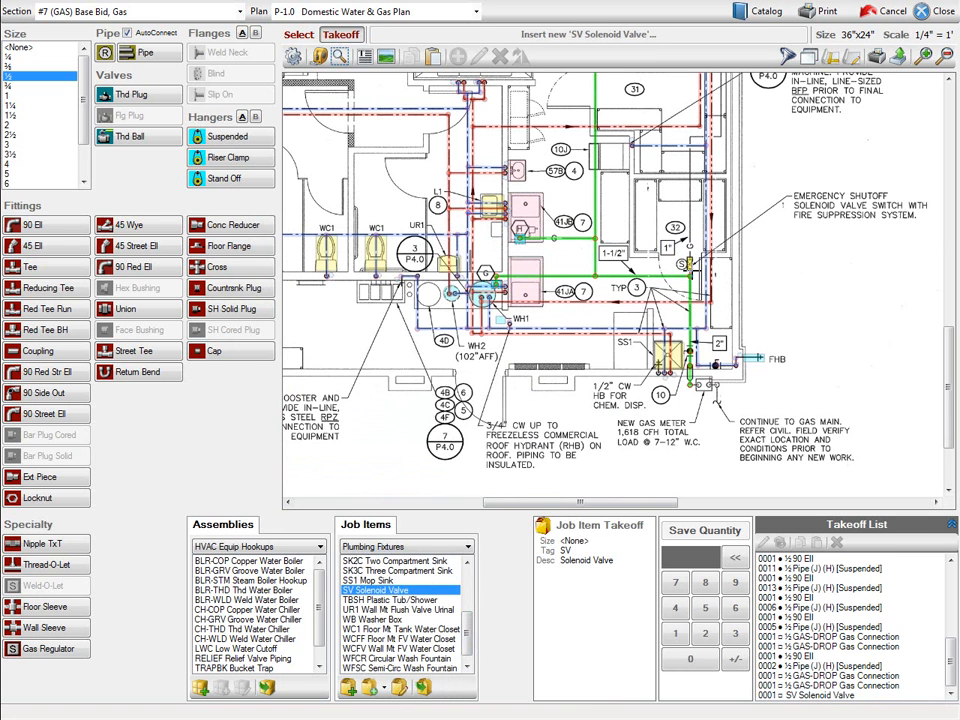
Route 1 inch gas pipe up from the solenoid valve and across to the equipment wall with two 90 Ells.
click(10, 97)
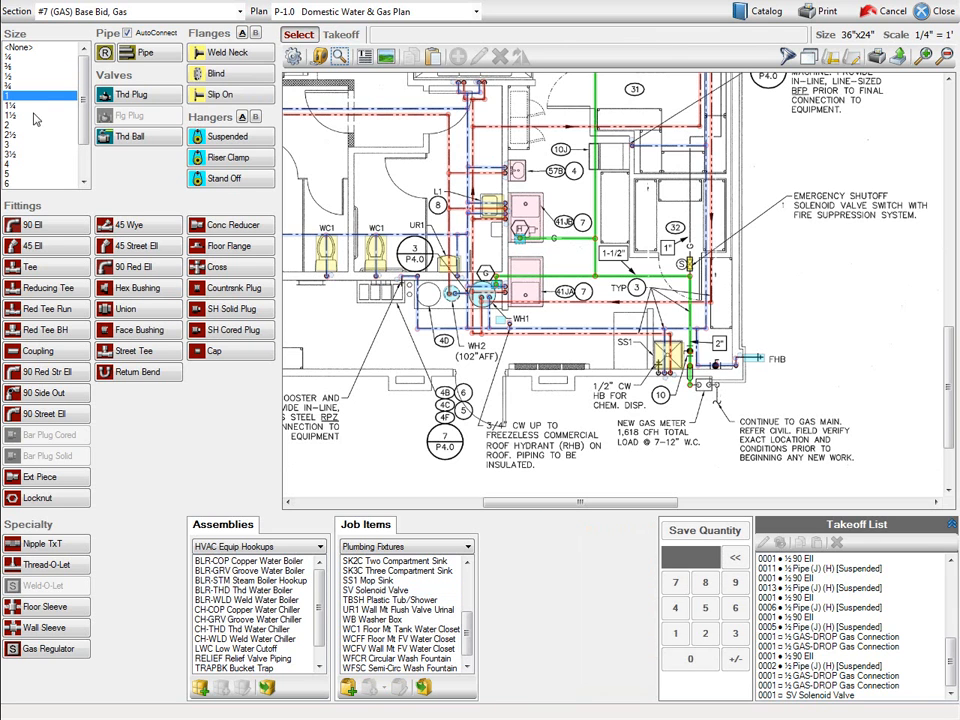
click(39, 229)
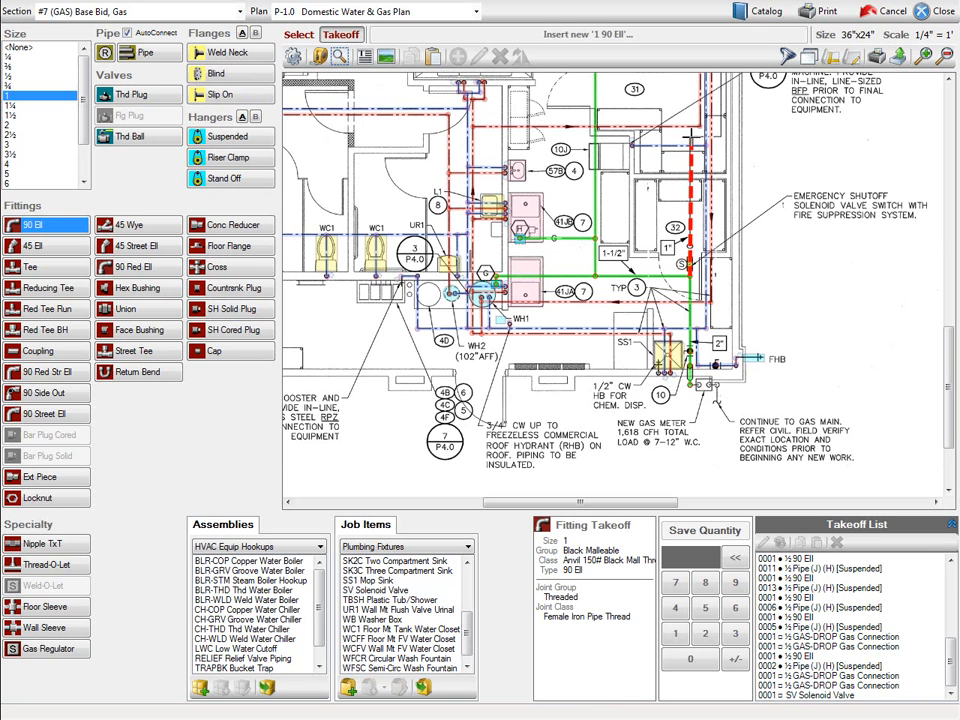
click(689, 135)
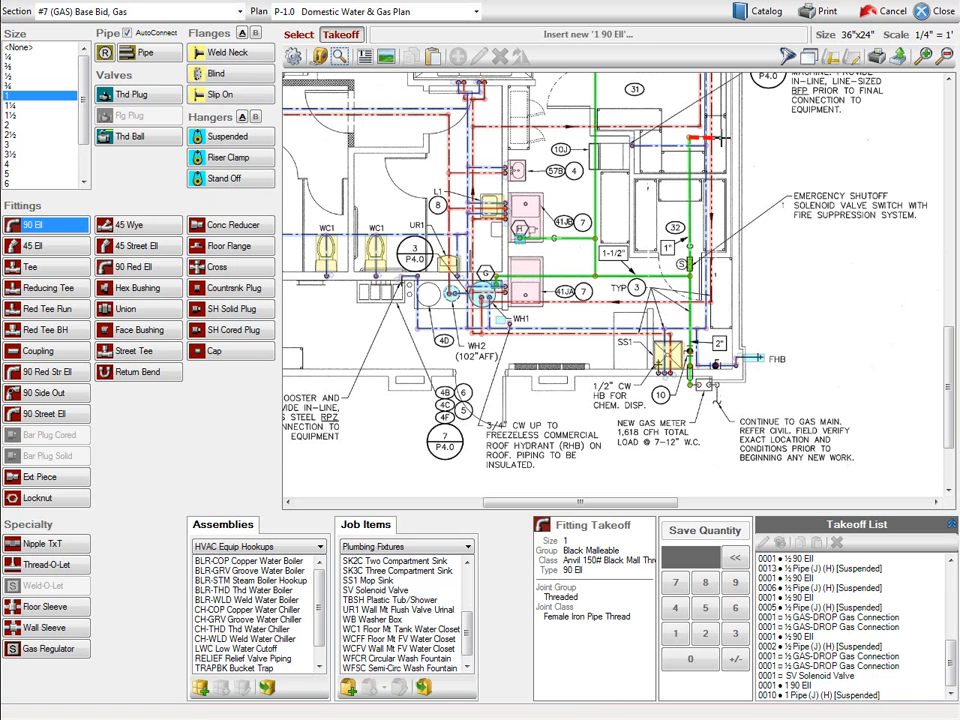
click(721, 138)
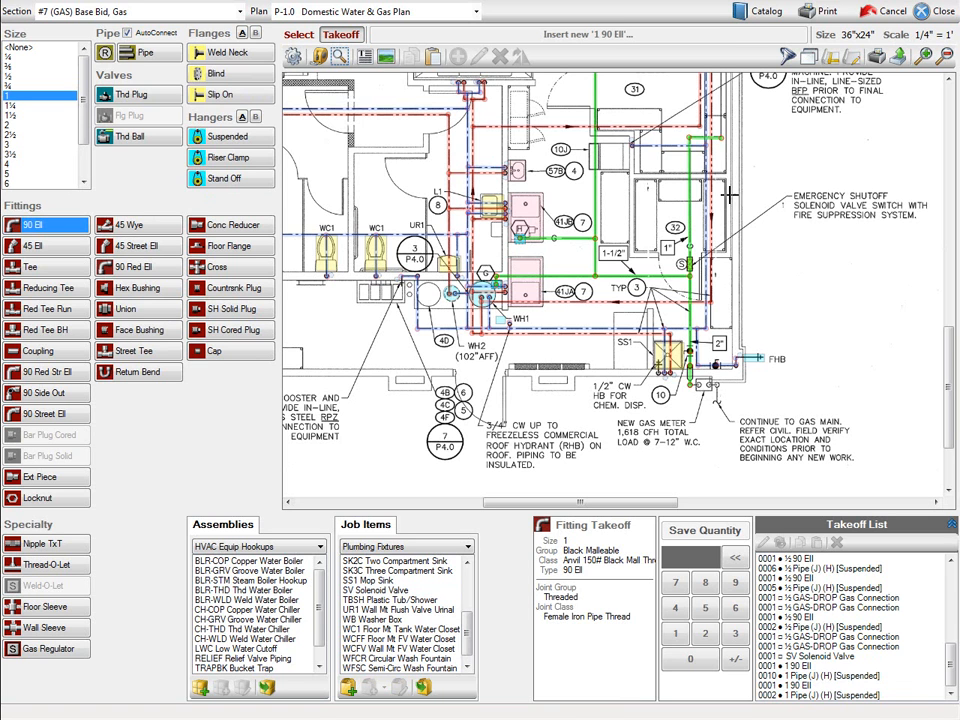
Extend the 1 inch gas main up the cooking line with 1x½ Reducing Tees at equipment F, B, D, C and A.
mouse_move(722, 240)
middle_down()
mouse_move(732, 363)
mouse_move(725, 439)
mouse_move(634, 555)
middle_up()
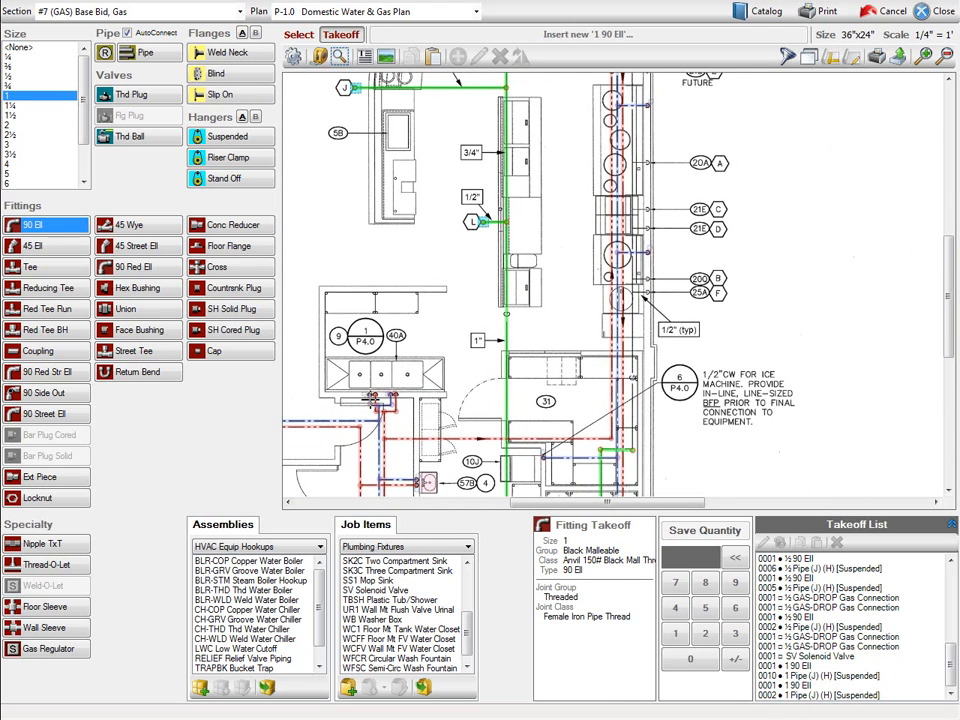
click(17, 287)
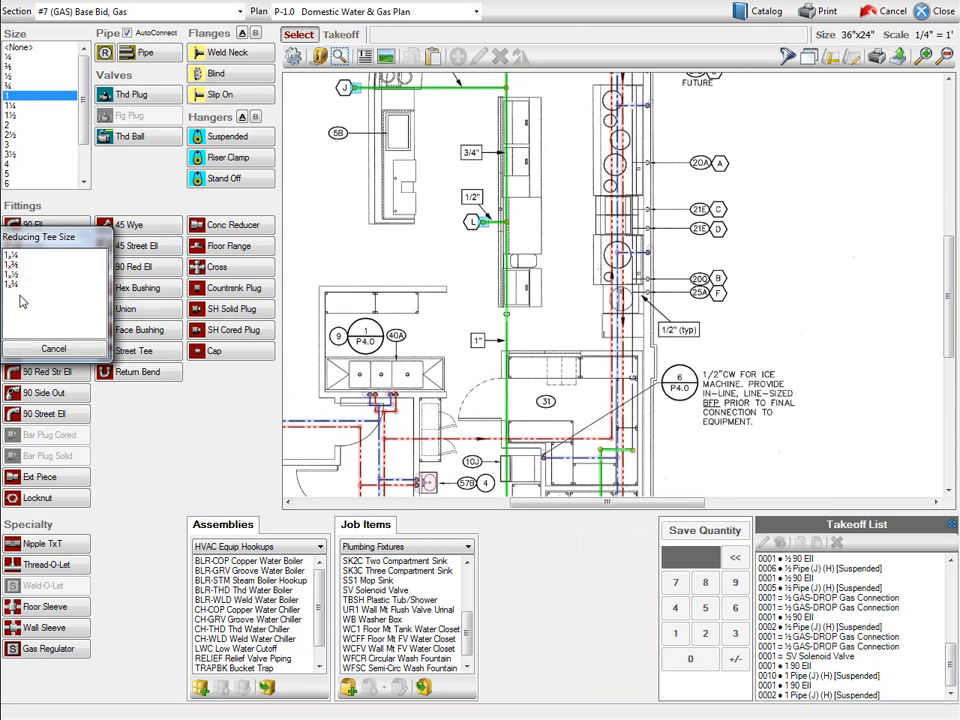
click(19, 276)
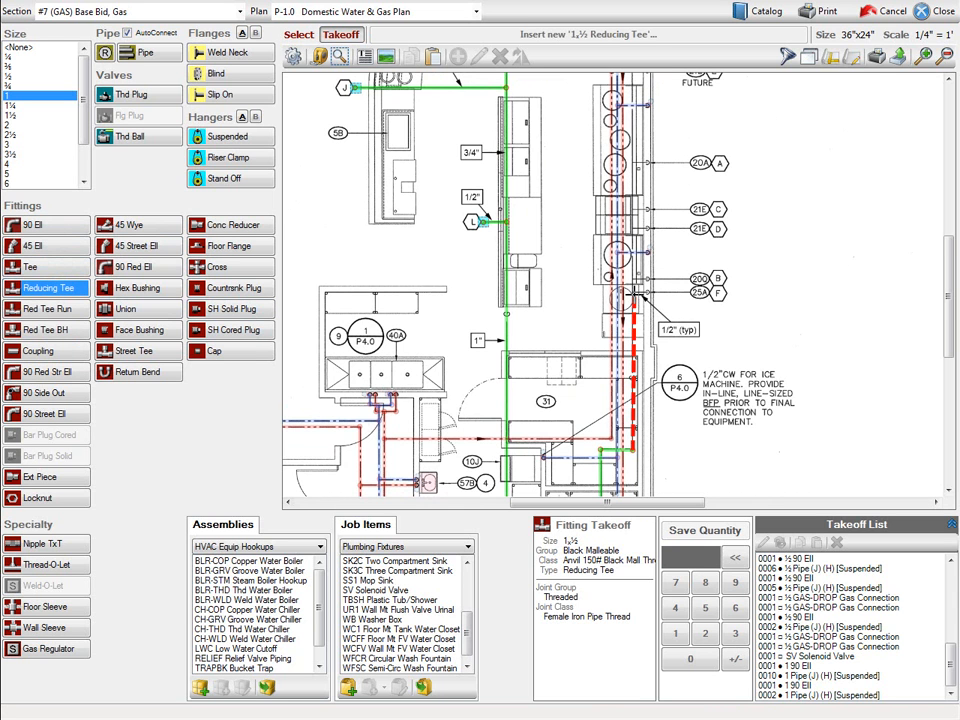
click(634, 288)
click(632, 246)
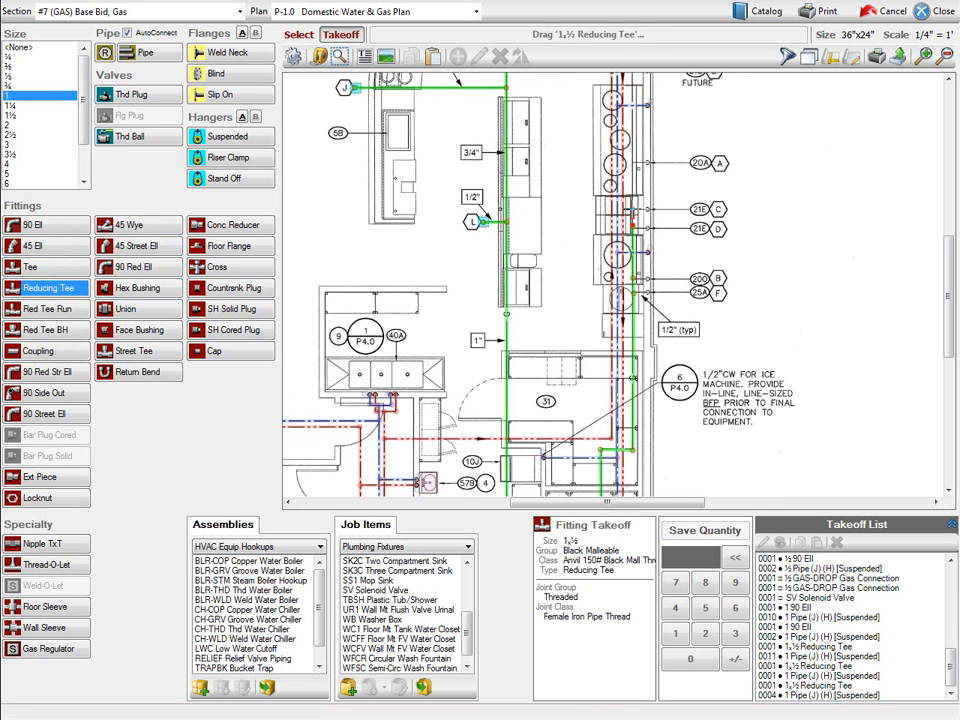
click(634, 165)
click(633, 163)
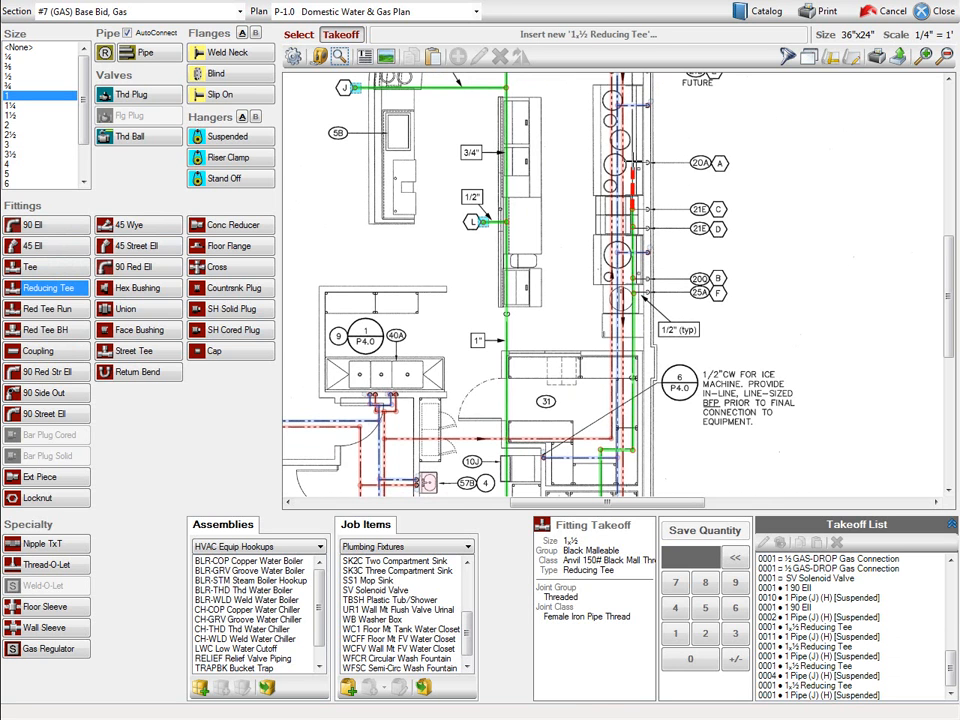
Insert a 1x½ Conc Reducer on the gas main just past the tee for equipment A.
middle_drag(633, 162, 628, 218)
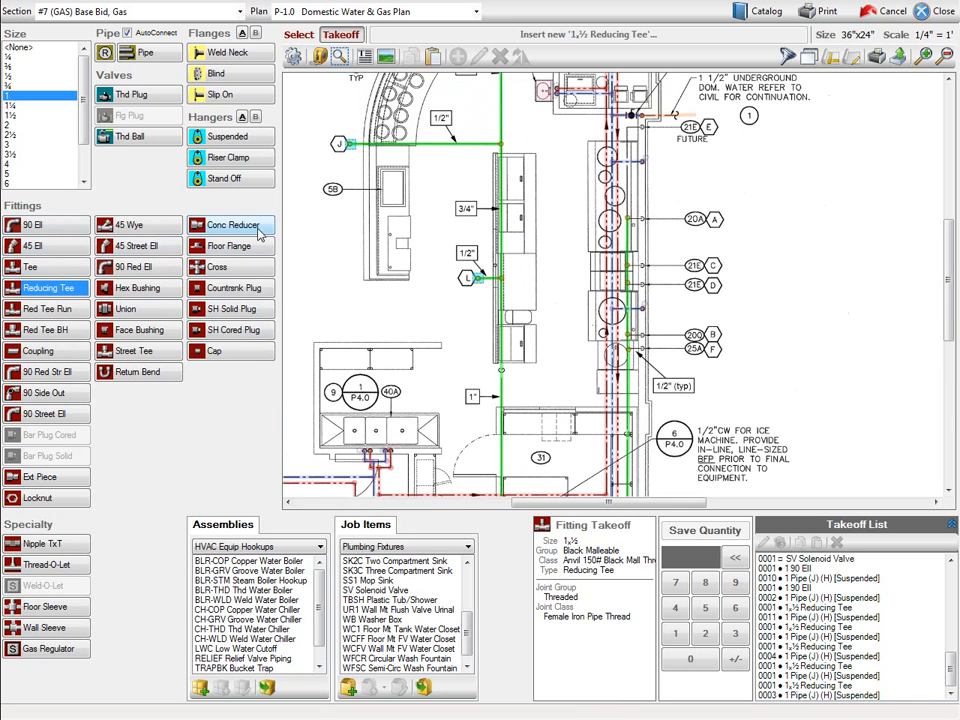
click(226, 225)
click(200, 211)
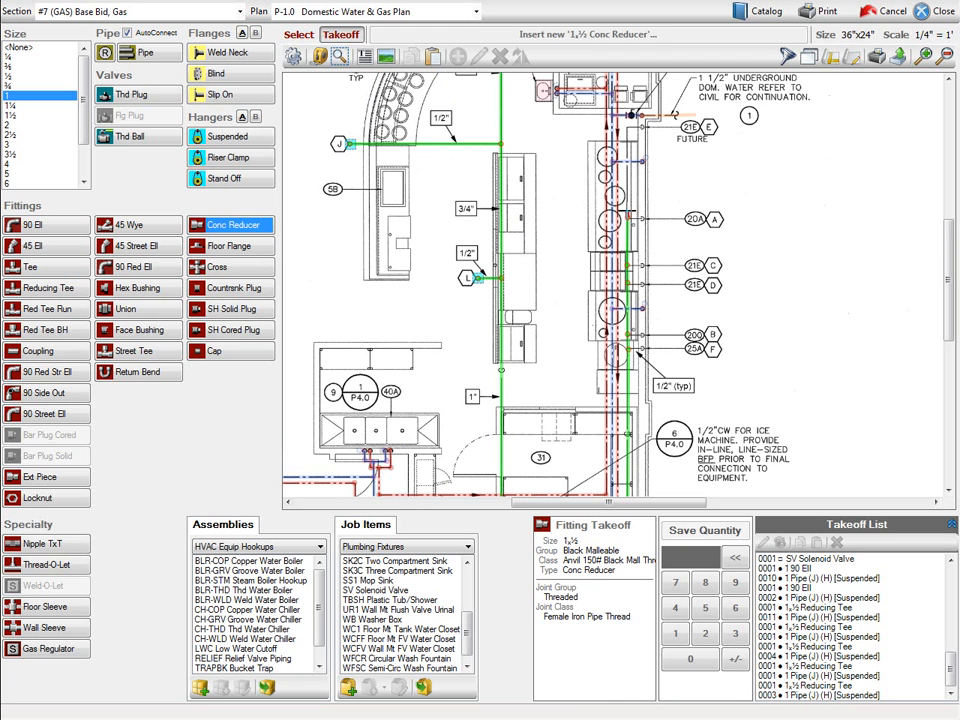
click(627, 211)
Continue the main from the reducer in ½ inch pipe with two 90 Ells to the future equipment E connection.
click(7, 77)
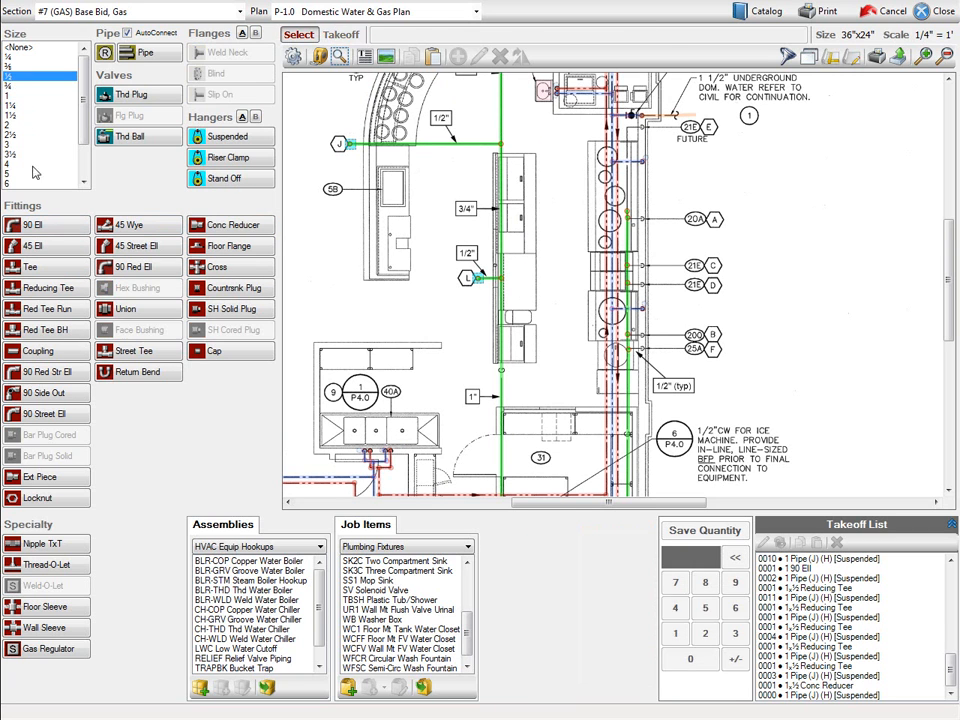
click(35, 224)
click(627, 128)
click(642, 127)
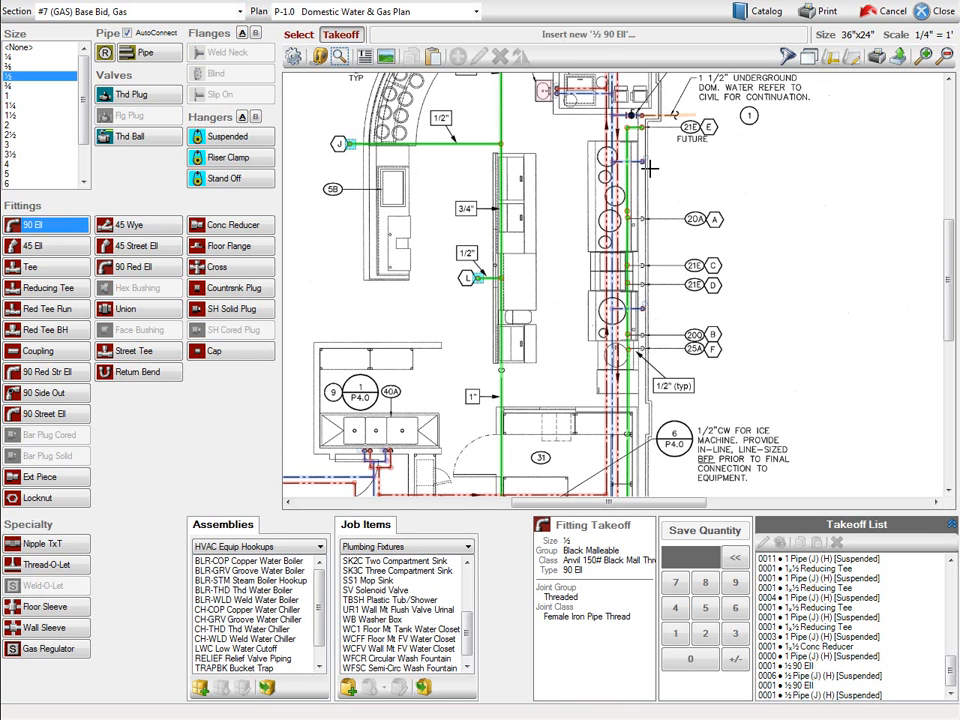
Run ½ inch branches ending in 90 Ells from the reducing tees to equipment A, C, D, B and F.
click(642, 218)
click(644, 266)
click(644, 285)
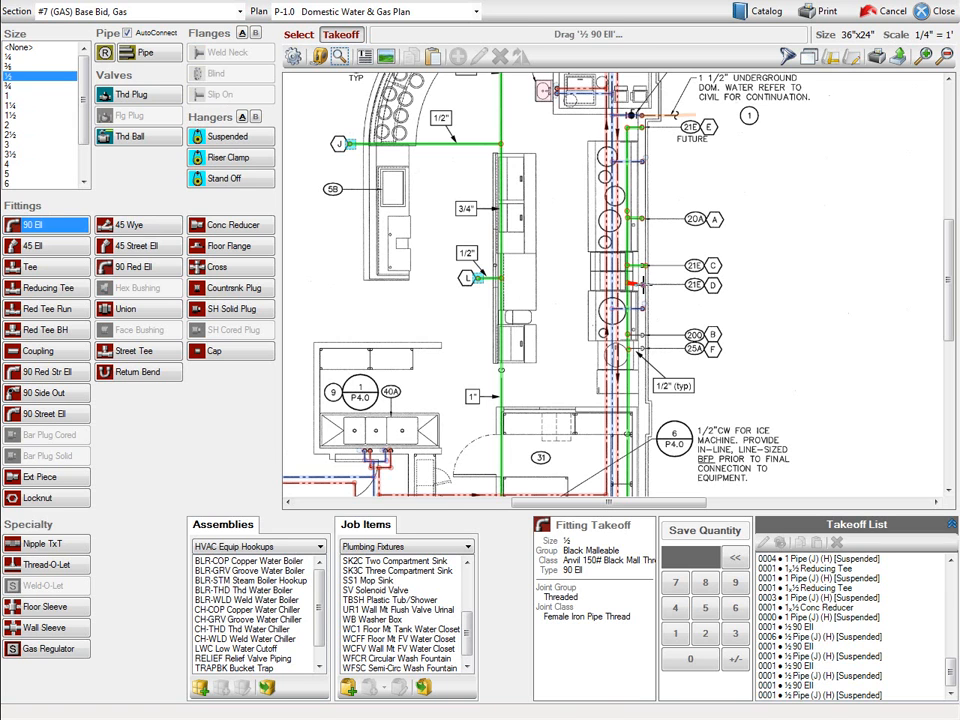
click(644, 335)
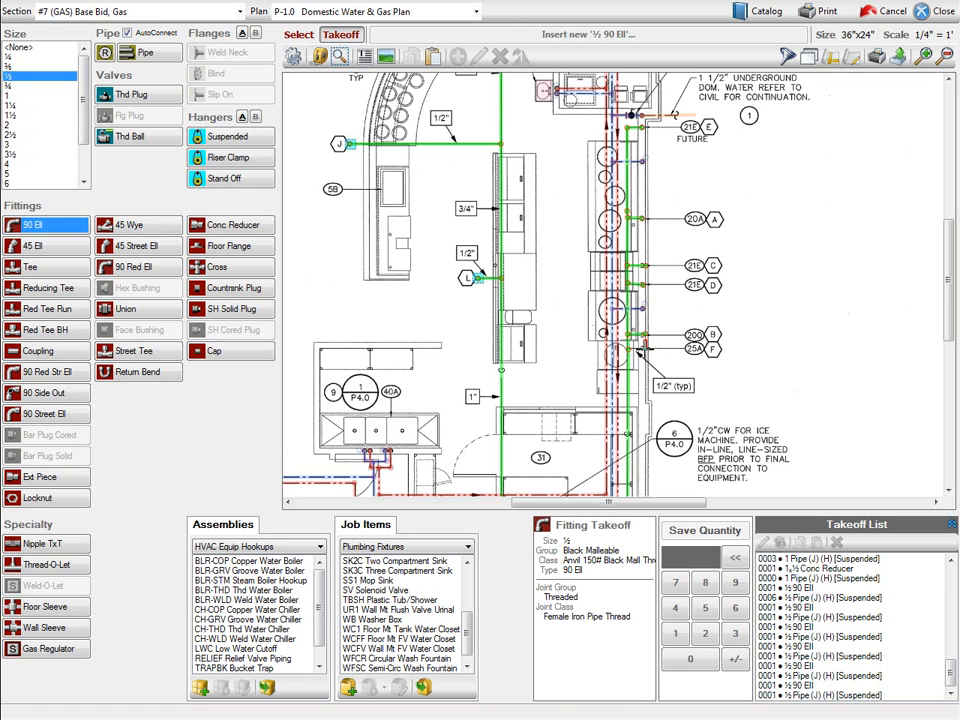
click(644, 348)
click(644, 347)
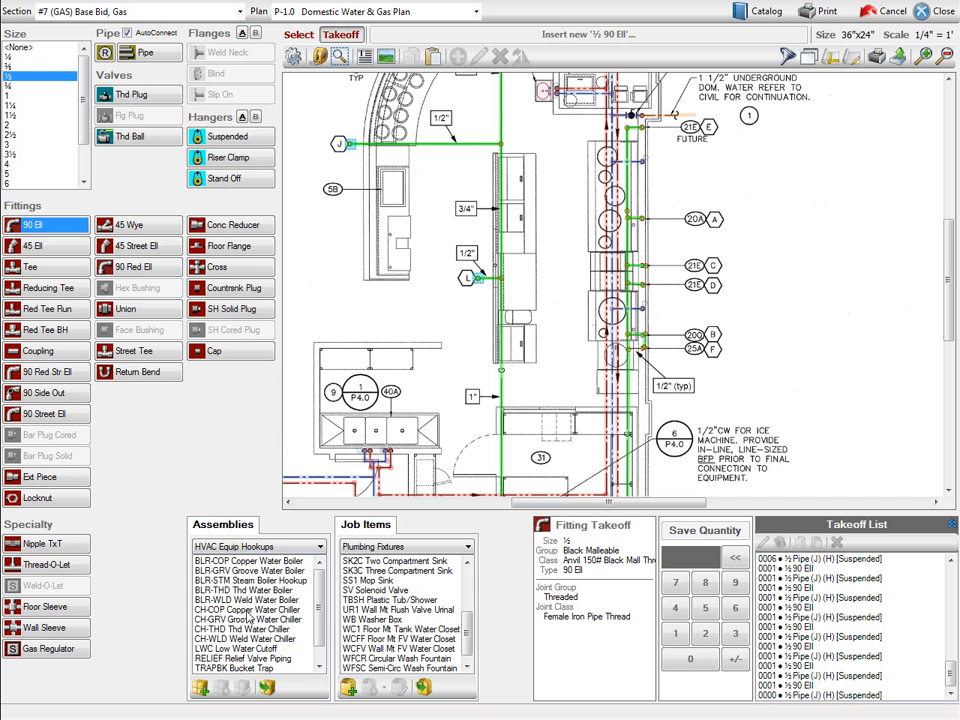
Place ½ inch GAS-DROP Gas Connection assemblies from Plumbing Connections at the ends of the new equipment gas branches.
click(234, 548)
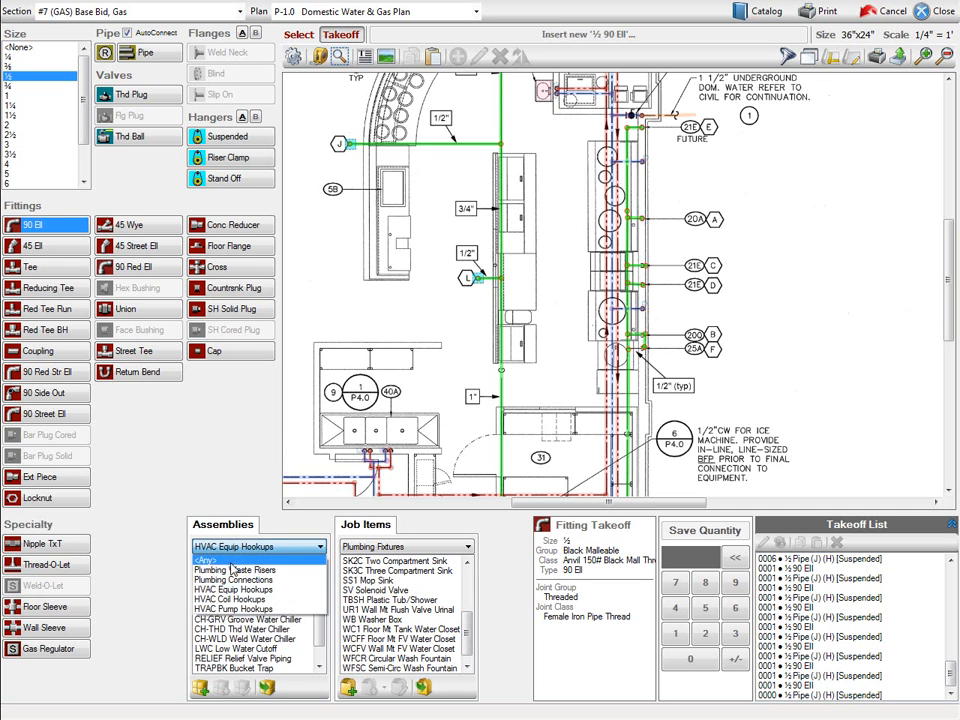
click(227, 580)
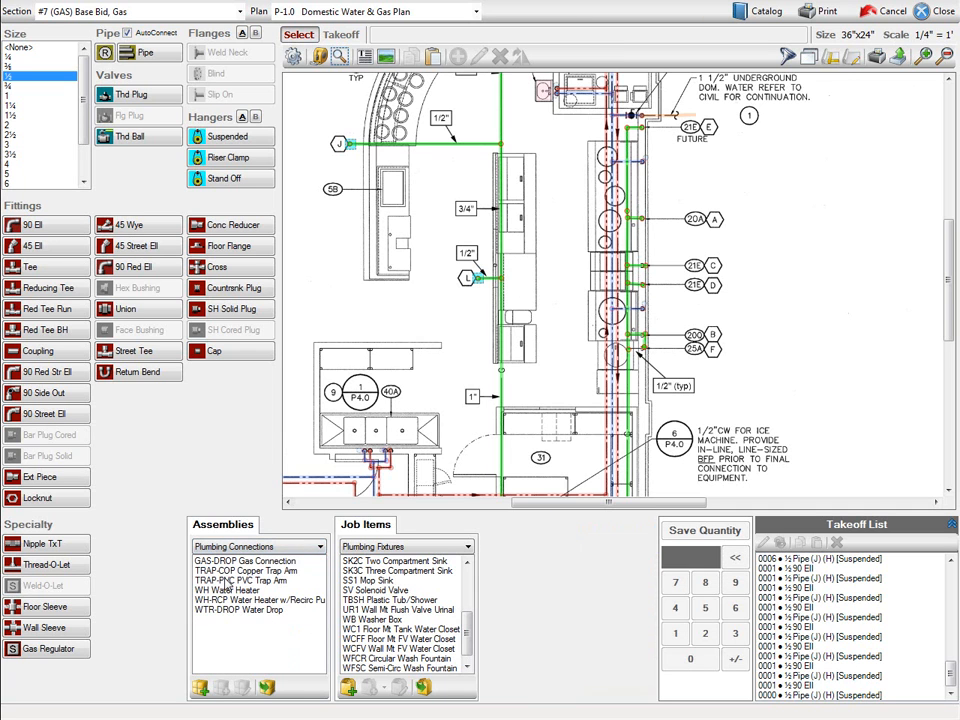
double_click(230, 561)
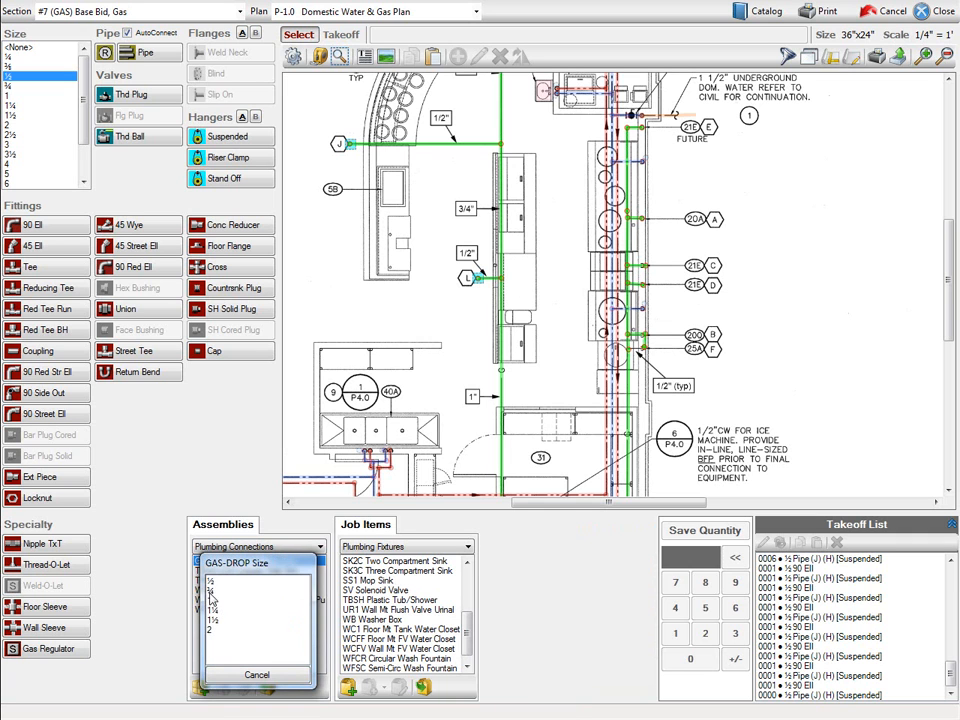
double_click(213, 582)
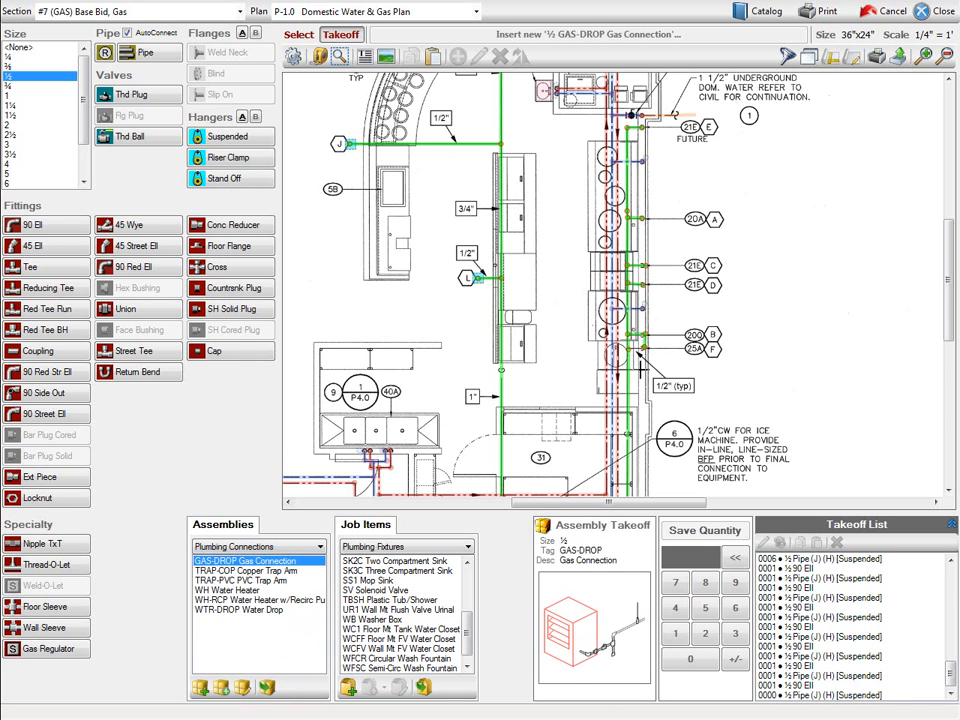
drag(640, 344, 648, 265)
drag(642, 218, 650, 220)
drag(645, 121, 647, 121)
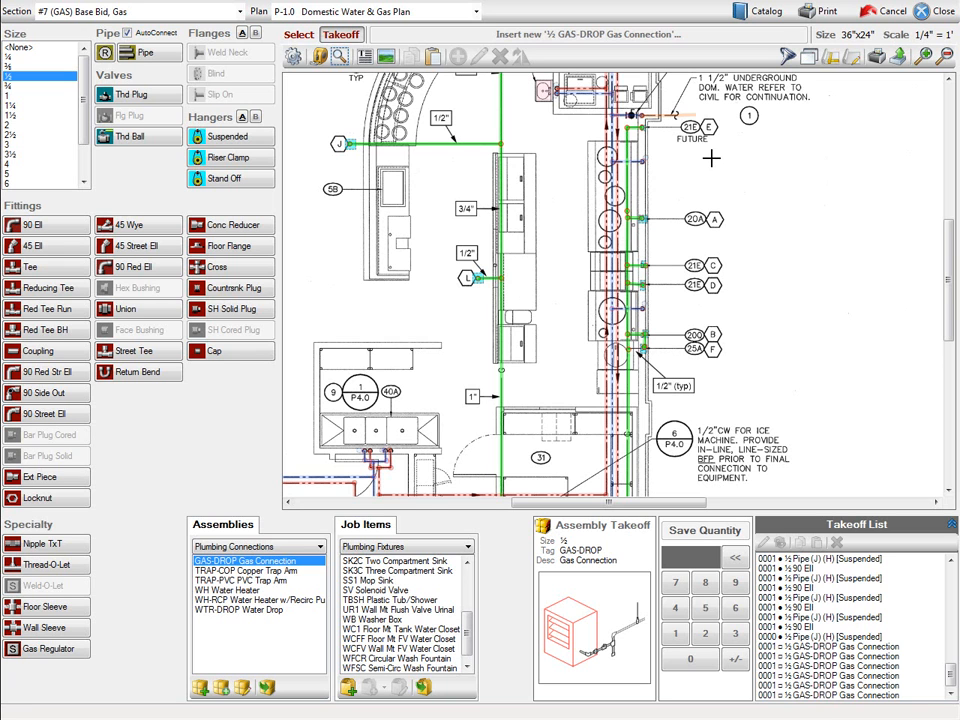
Close the gas plan takeoff and recalculate the job reports for all sections.
click(940, 11)
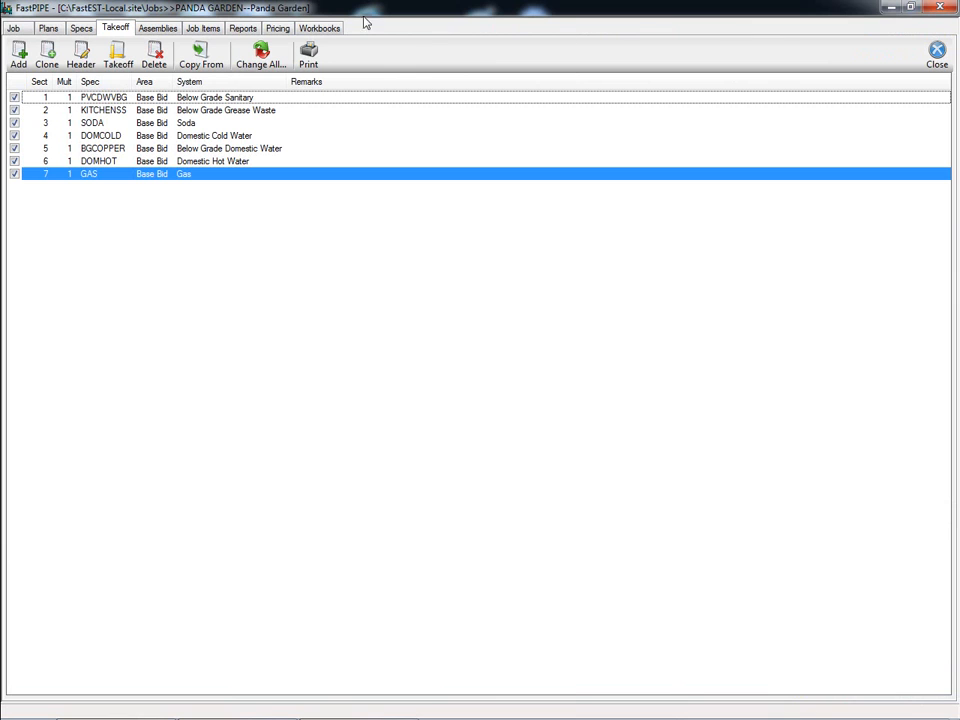
click(241, 29)
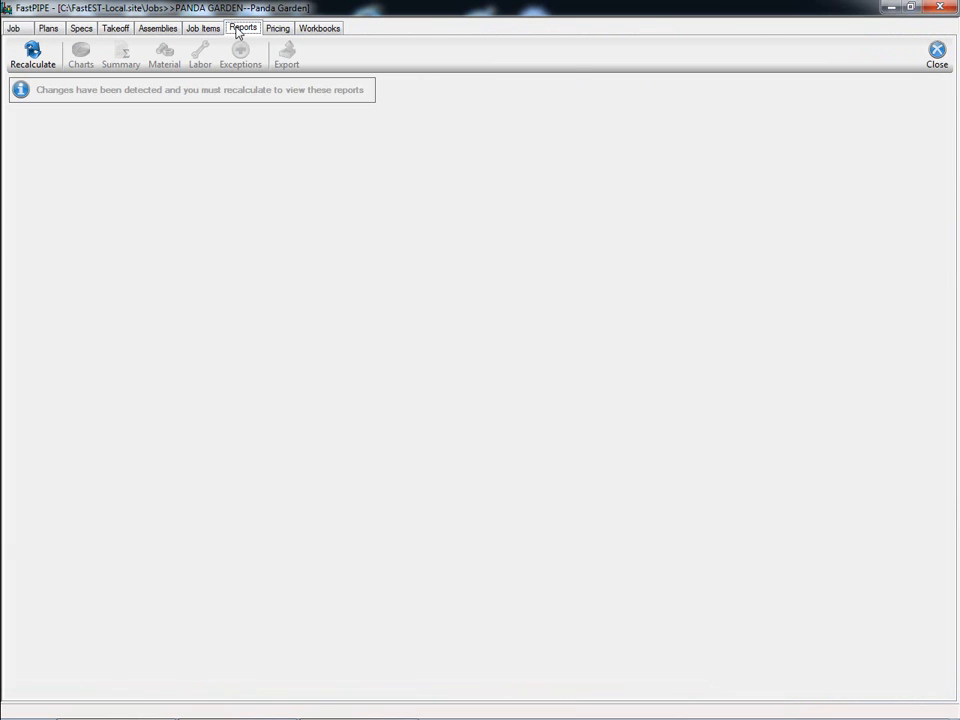
click(34, 52)
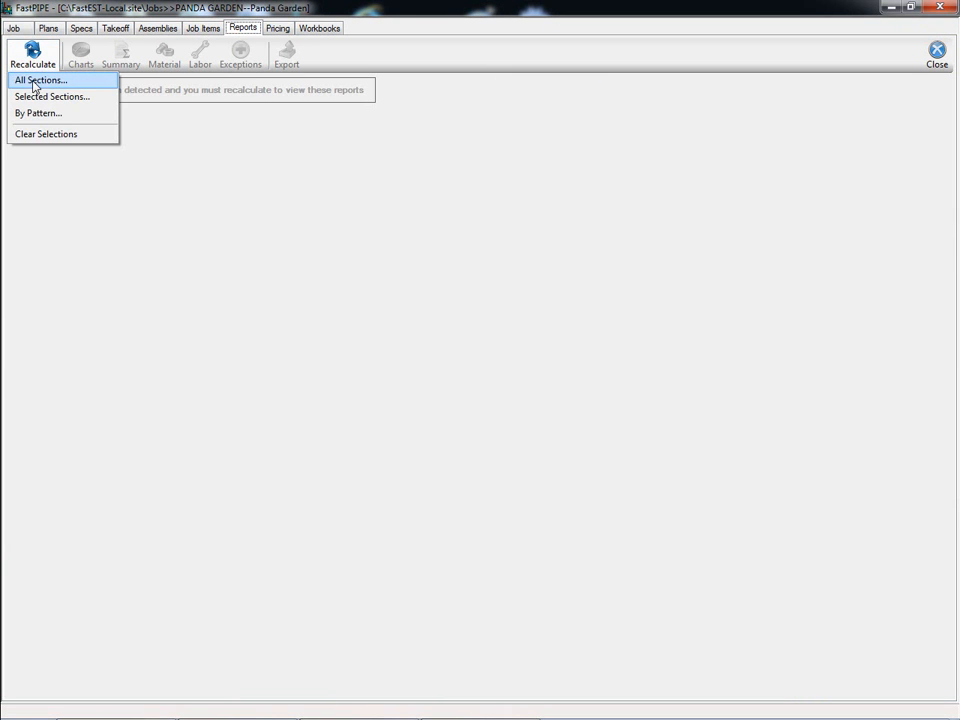
click(34, 82)
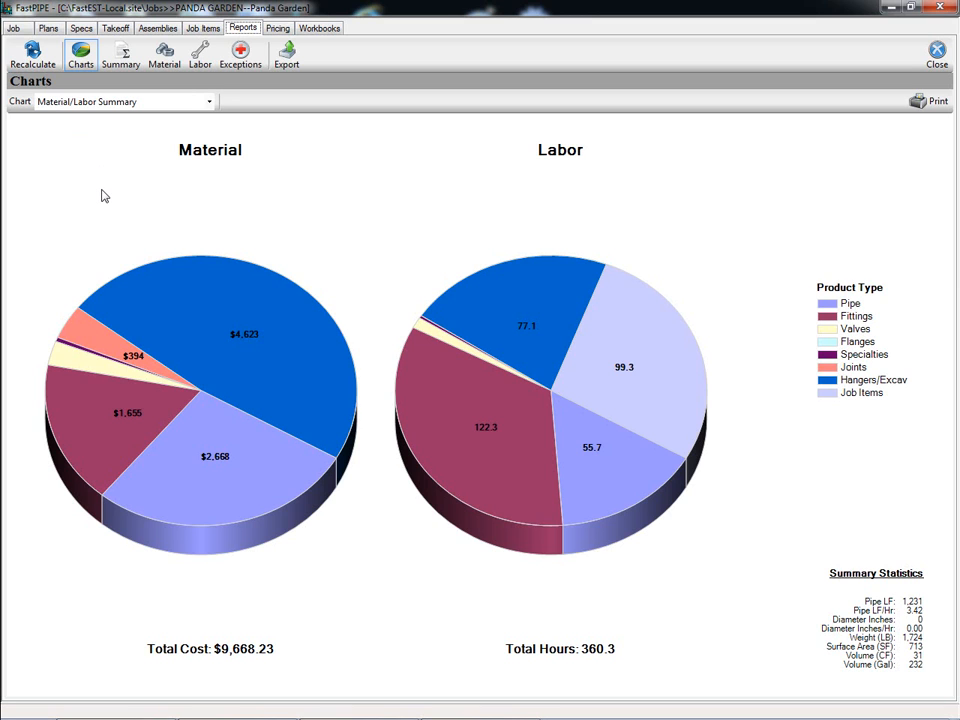
View the job's summary report by section as a Material/Labor Breakdown.
click(122, 60)
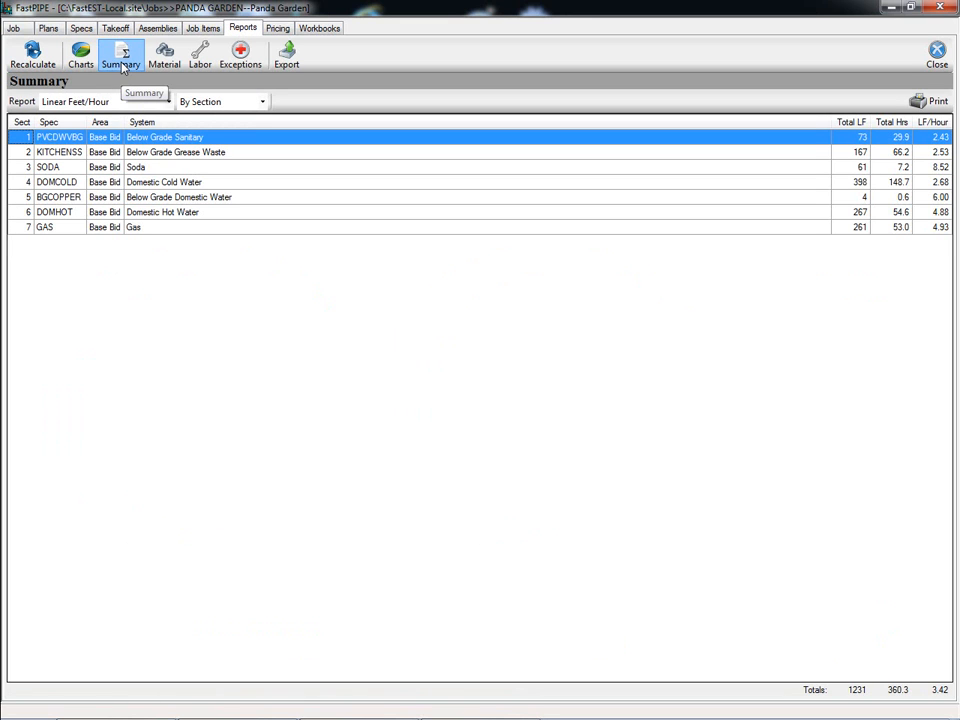
click(105, 101)
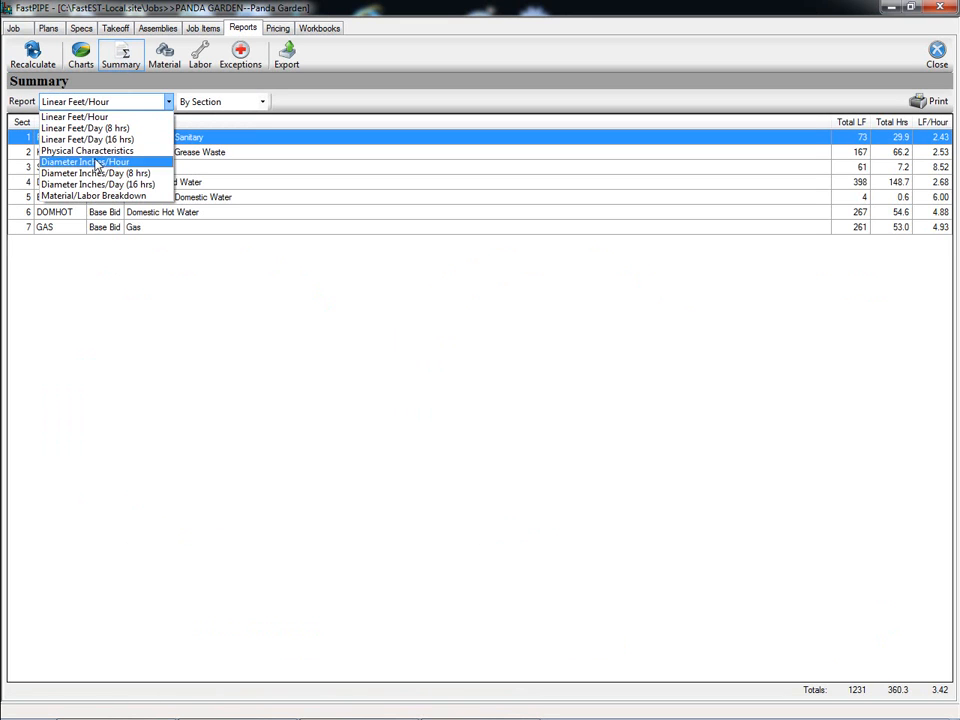
click(93, 196)
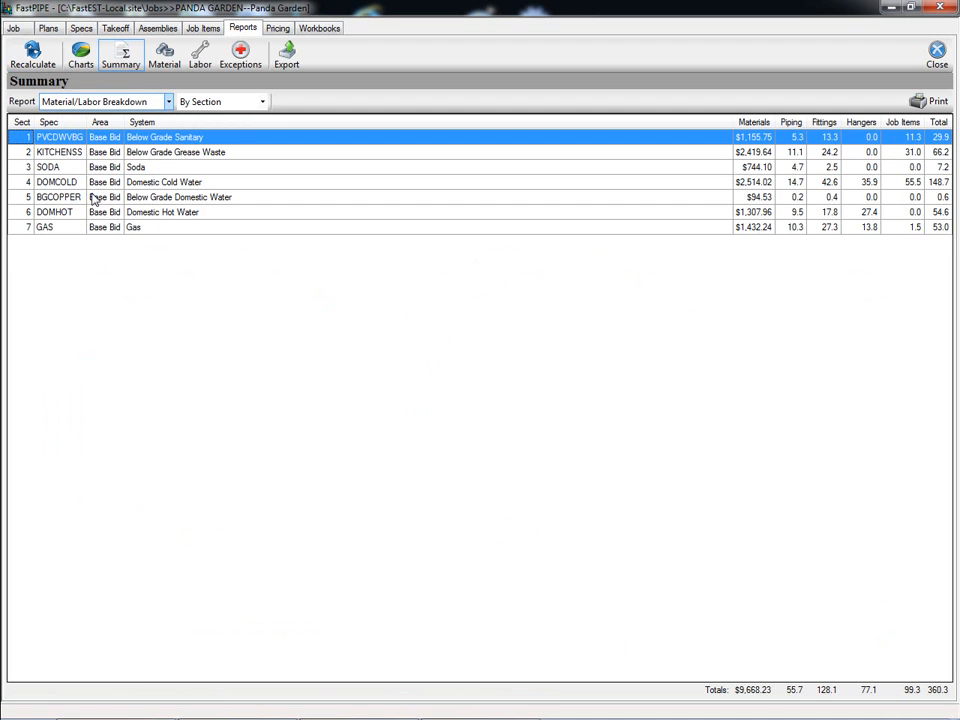
Review the material report by group, the labor report by section, and the job's item pricing list.
click(170, 62)
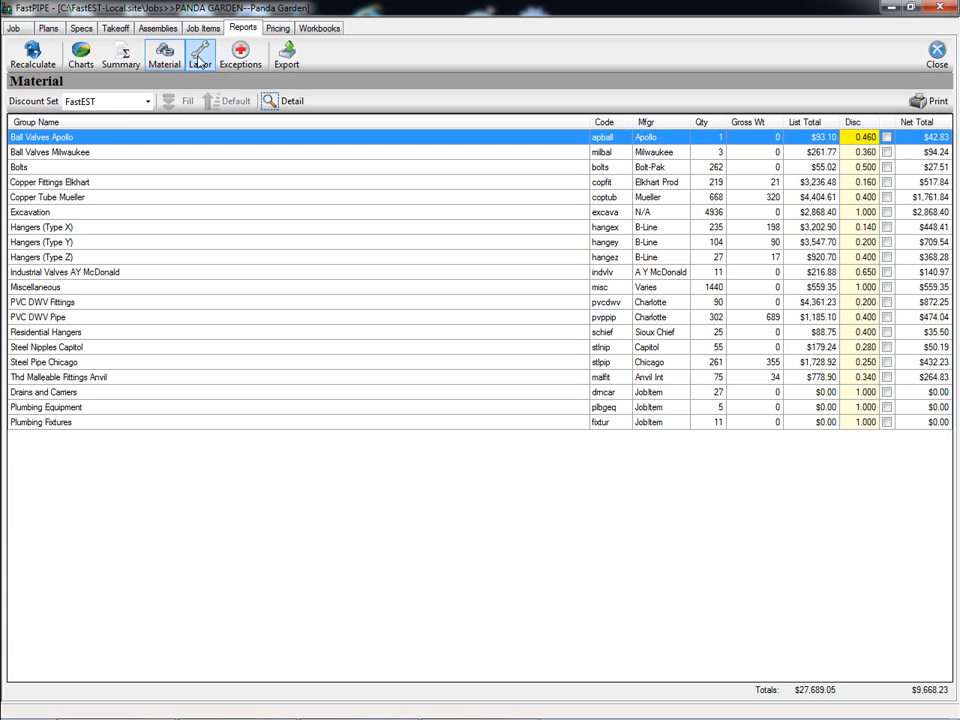
click(200, 60)
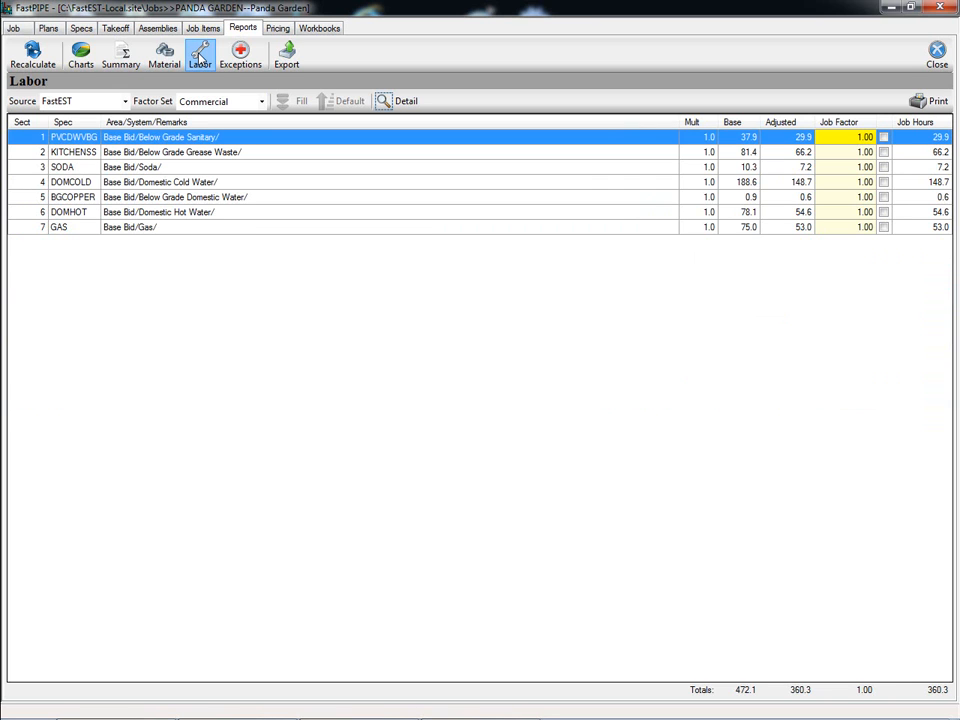
click(278, 30)
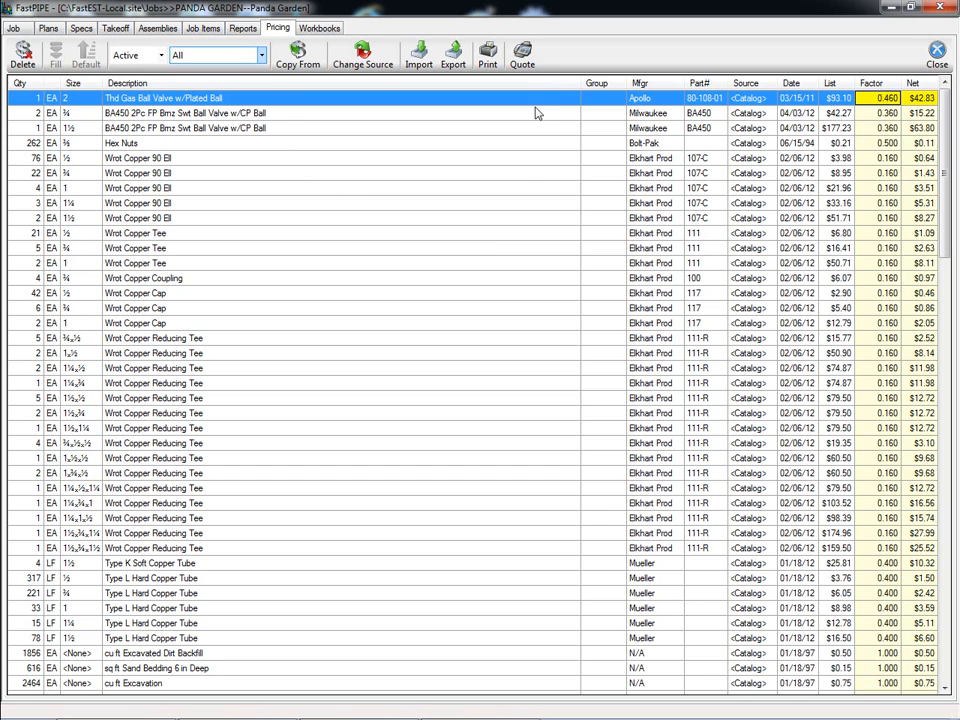
Load the existing workbook base.xlsm with new job data and open it in Microsoft Excel, dismissing the update notice.
click(324, 33)
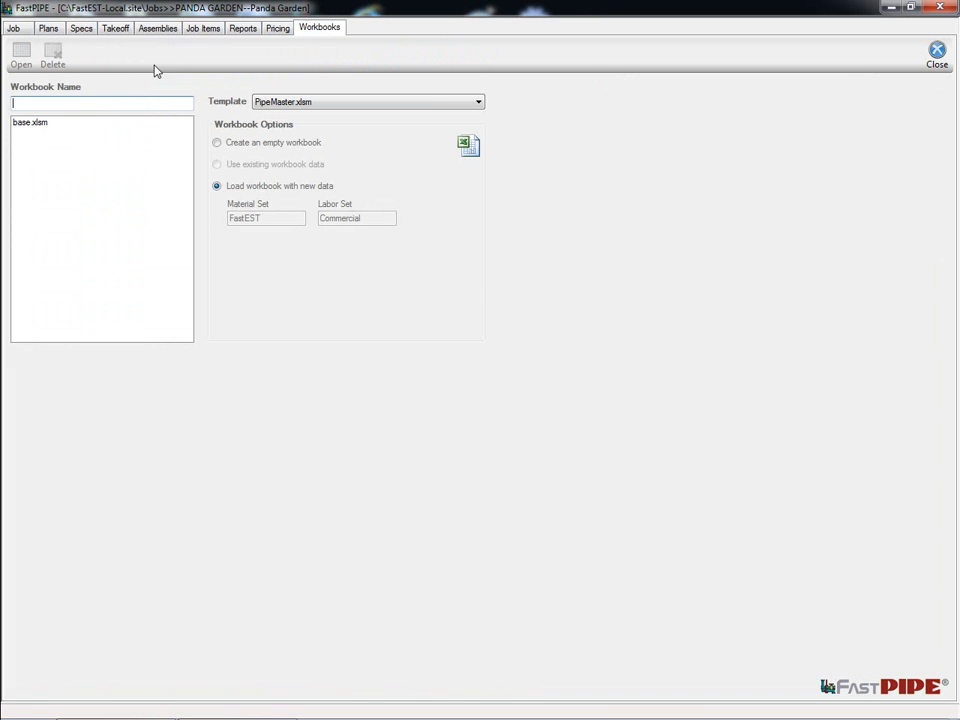
click(31, 123)
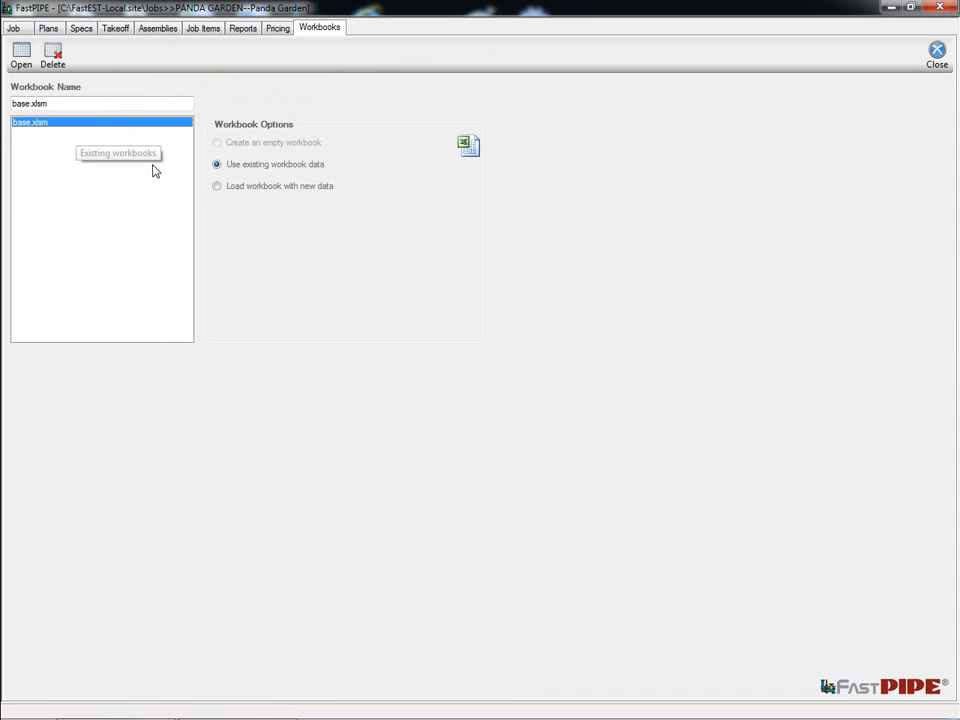
click(217, 186)
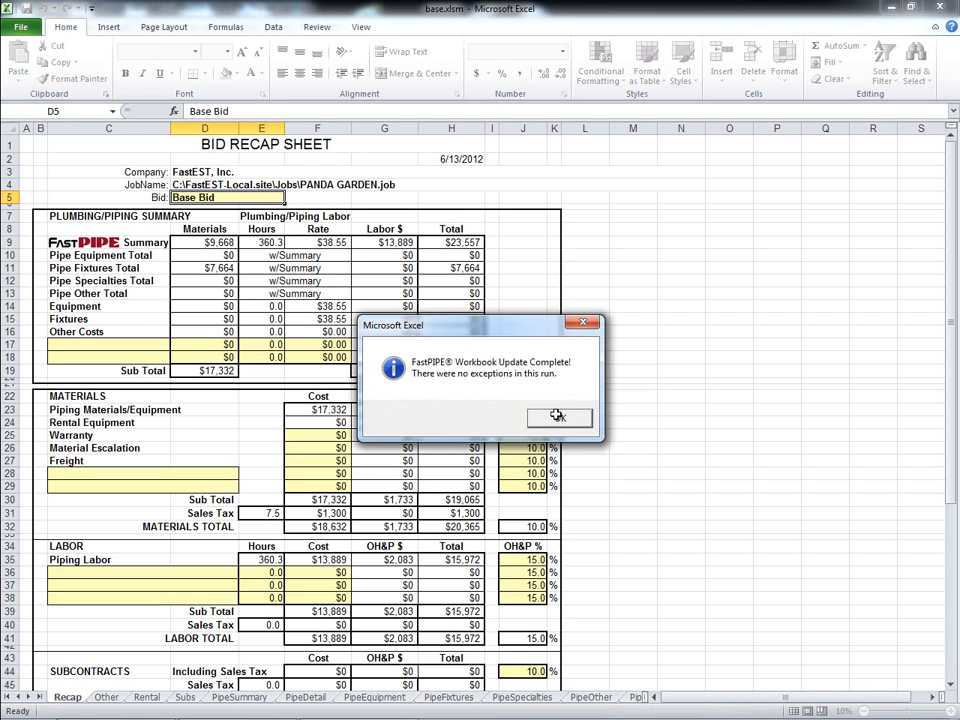
click(558, 419)
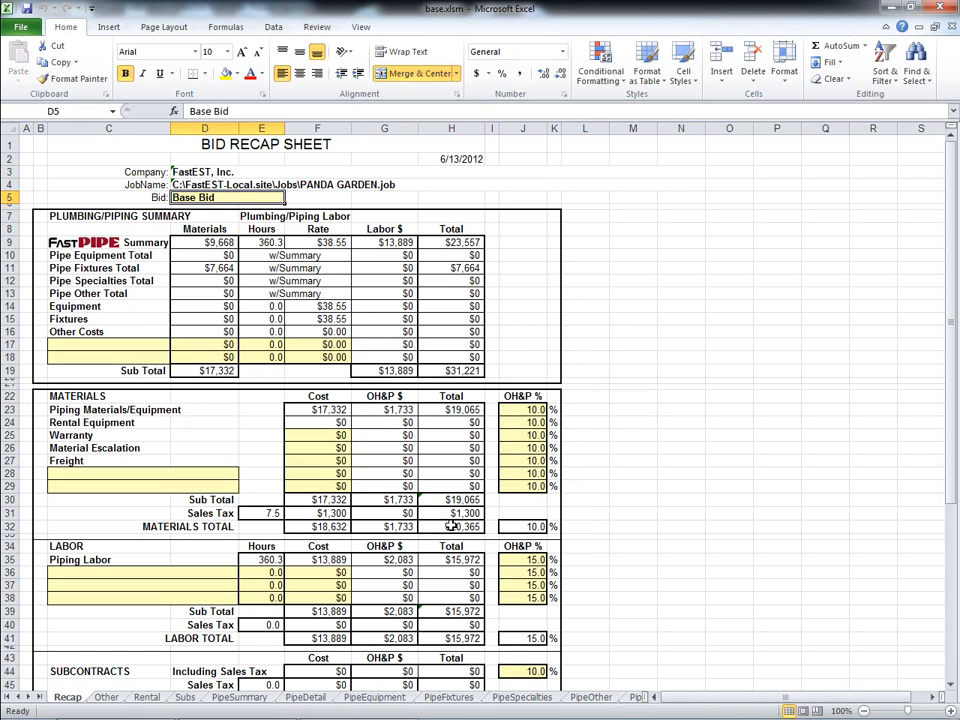
Examine the quoted fixture costs on the PipeFixtures sheet and the quoted price at the end of the Recap sheet.
click(450, 697)
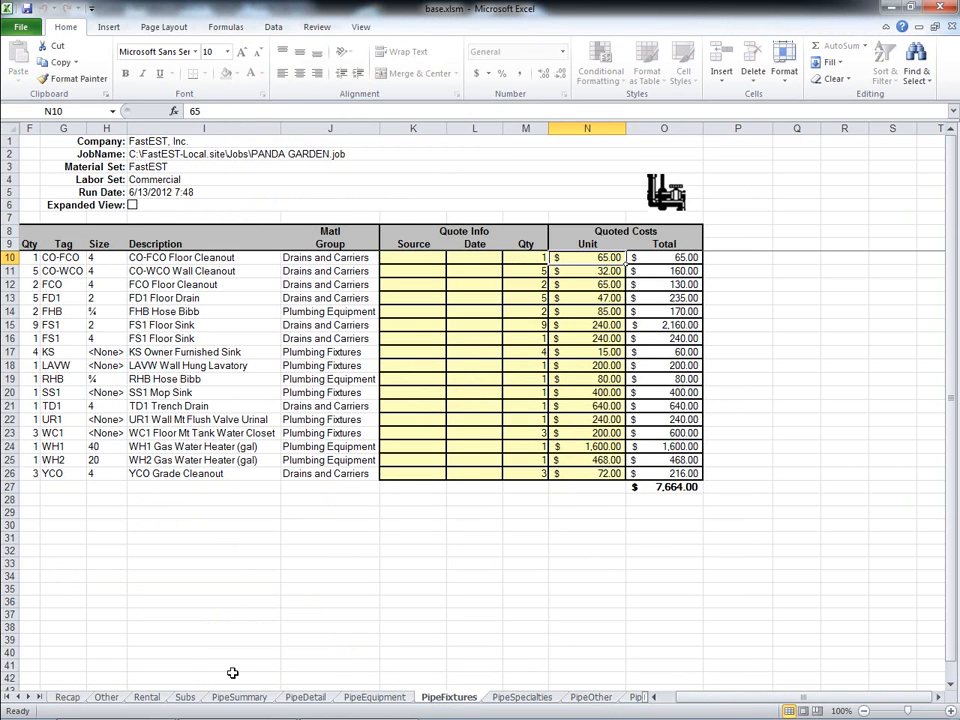
click(72, 697)
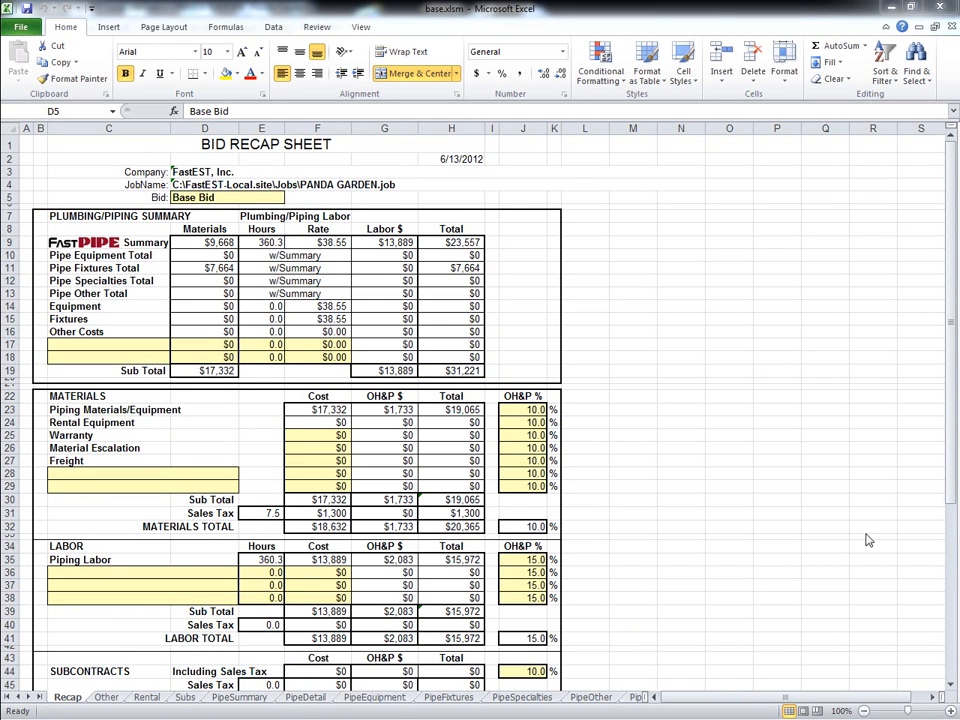
click(953, 492)
drag(953, 430, 953, 492)
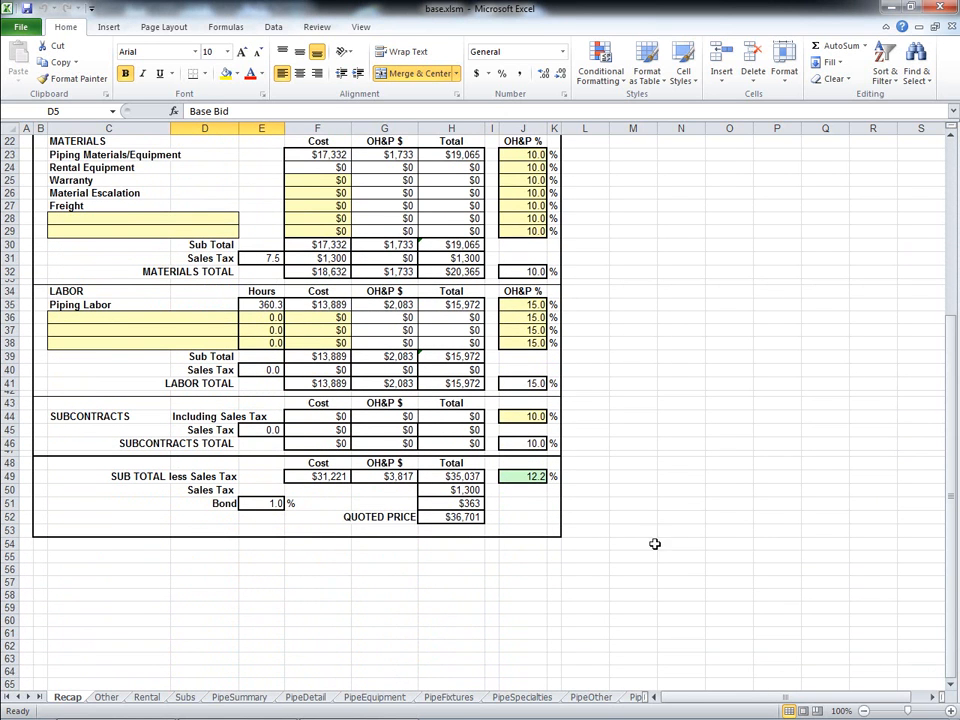